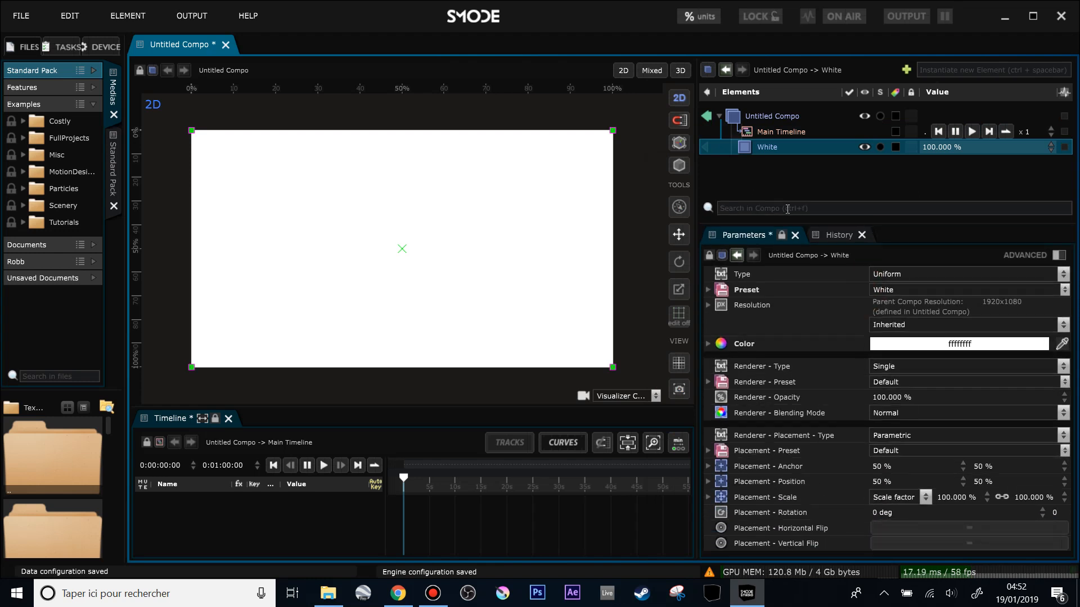
Add a Radial Mask to the White layer and set its ellipse size to 310 px in both dimensions.
right_click(764, 148)
mouse_move(754, 336)
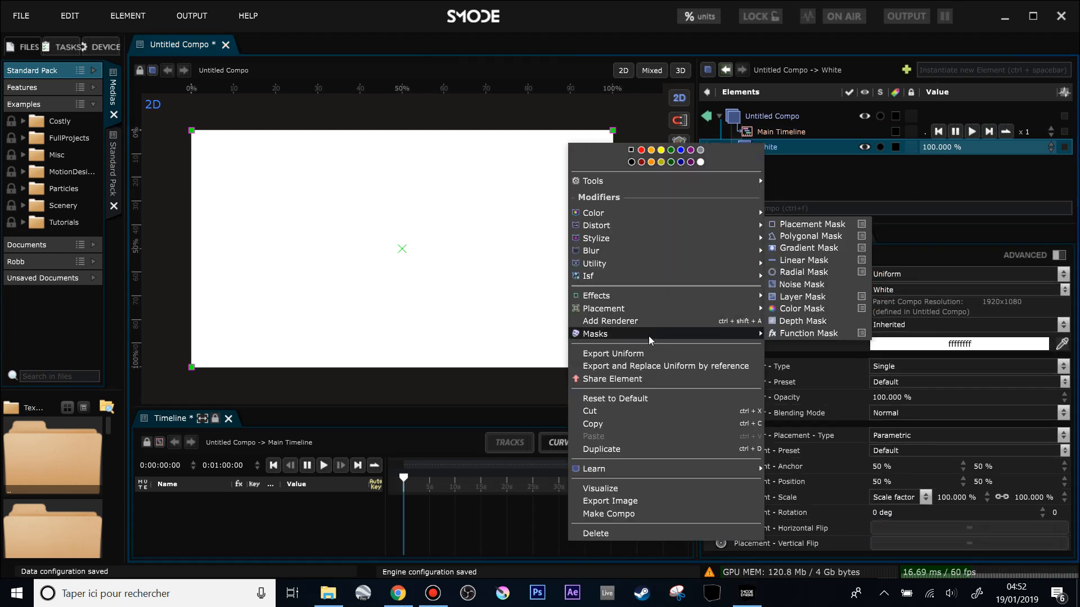
click(813, 272)
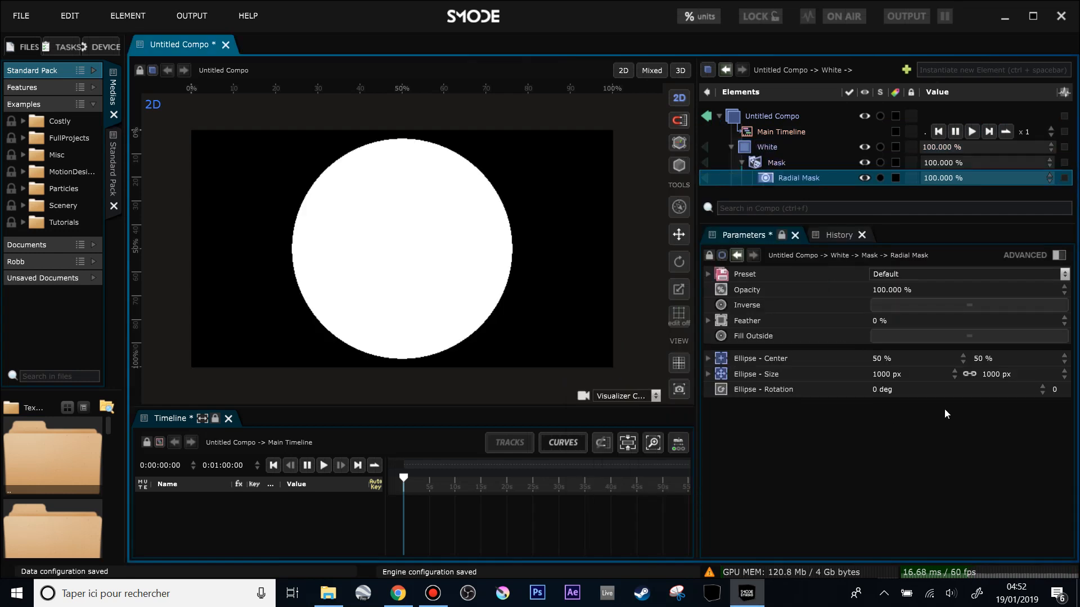
drag(1003, 372, 1003, 404)
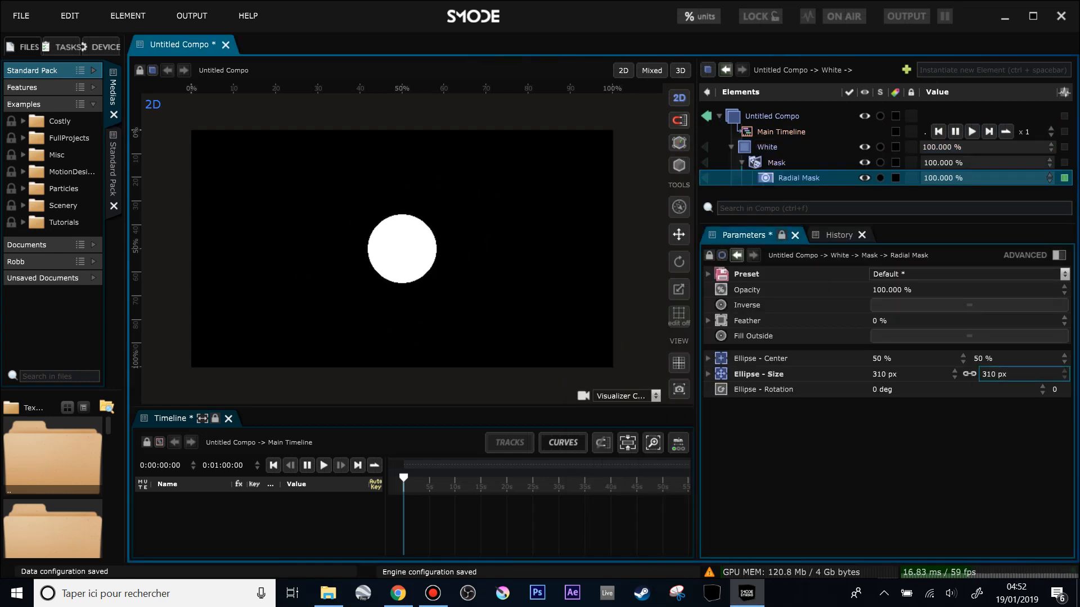
Create a Back'n Forth Loop on the White layer's horizontal Placement Position.
click(768, 149)
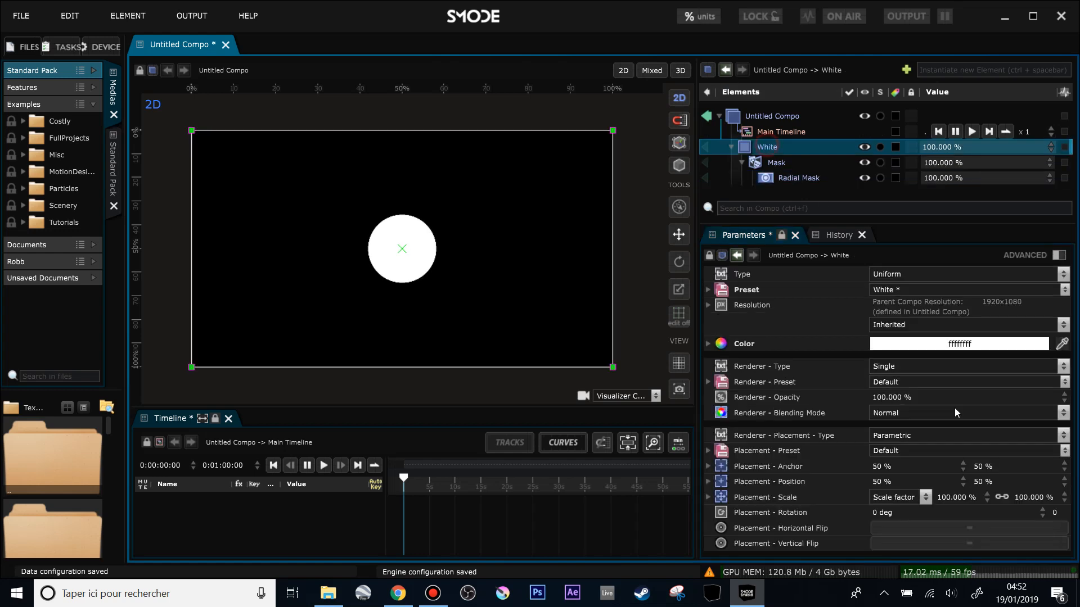
right_click(888, 480)
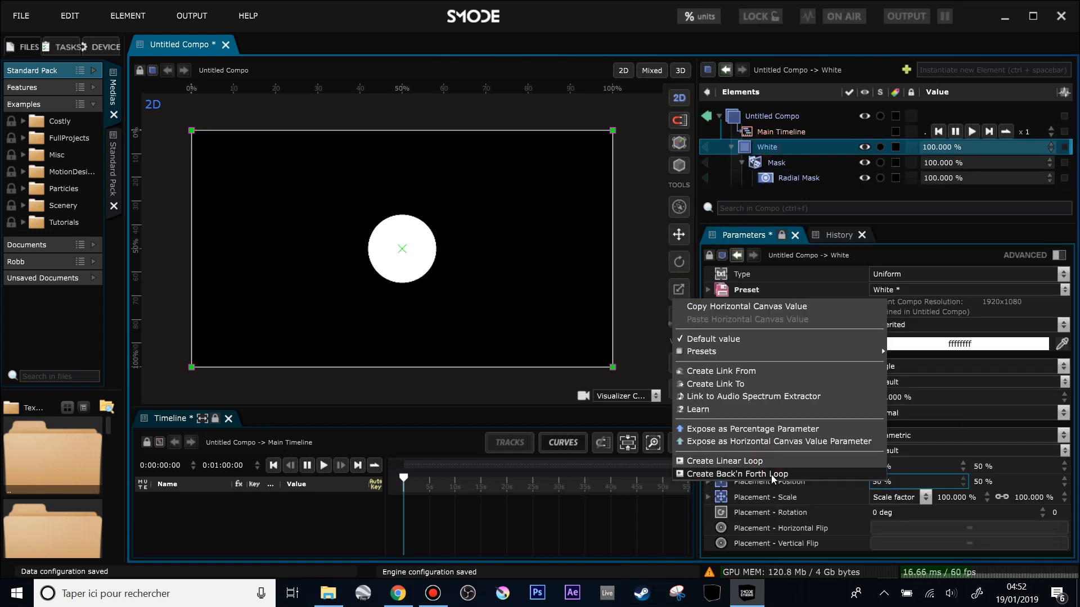
click(772, 476)
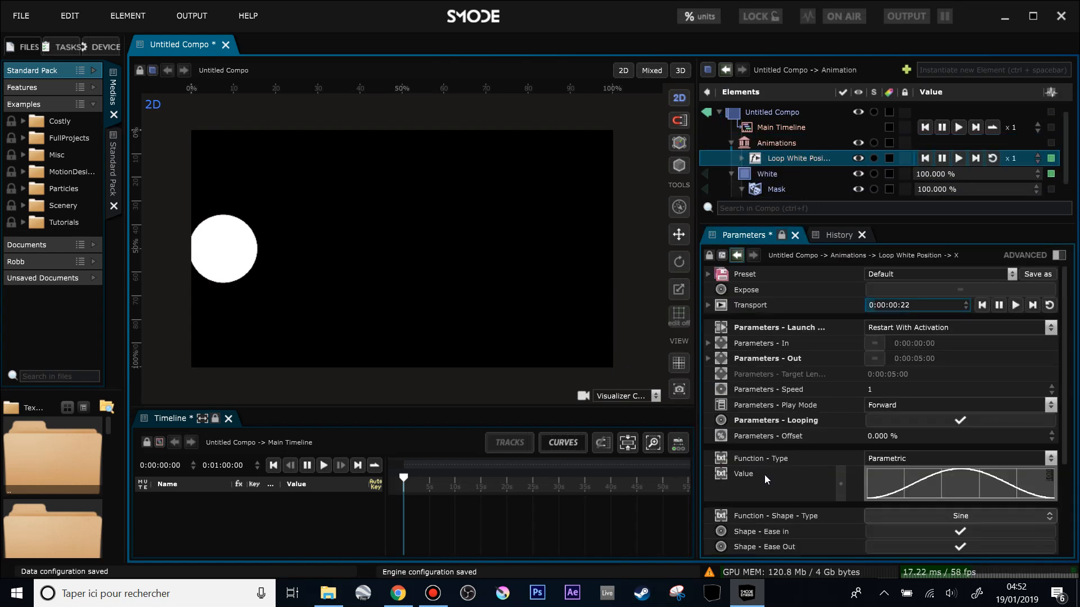
Collapse the Animations group and add a Feedback blur modifier to the compo above the White layer.
click(737, 144)
drag(759, 224, 748, 279)
right_click(736, 190)
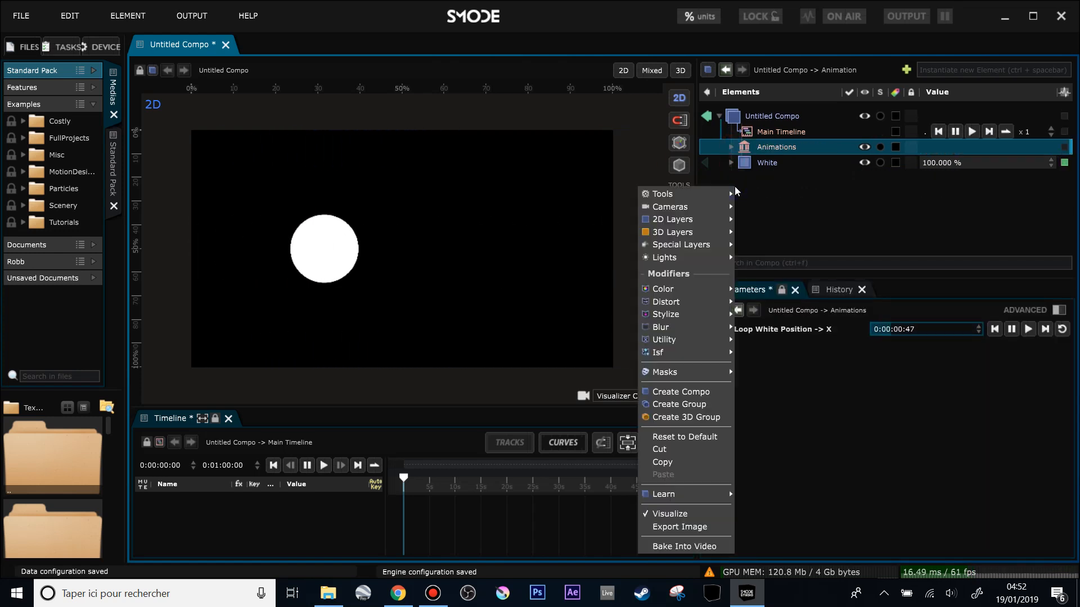
mouse_move(686, 338)
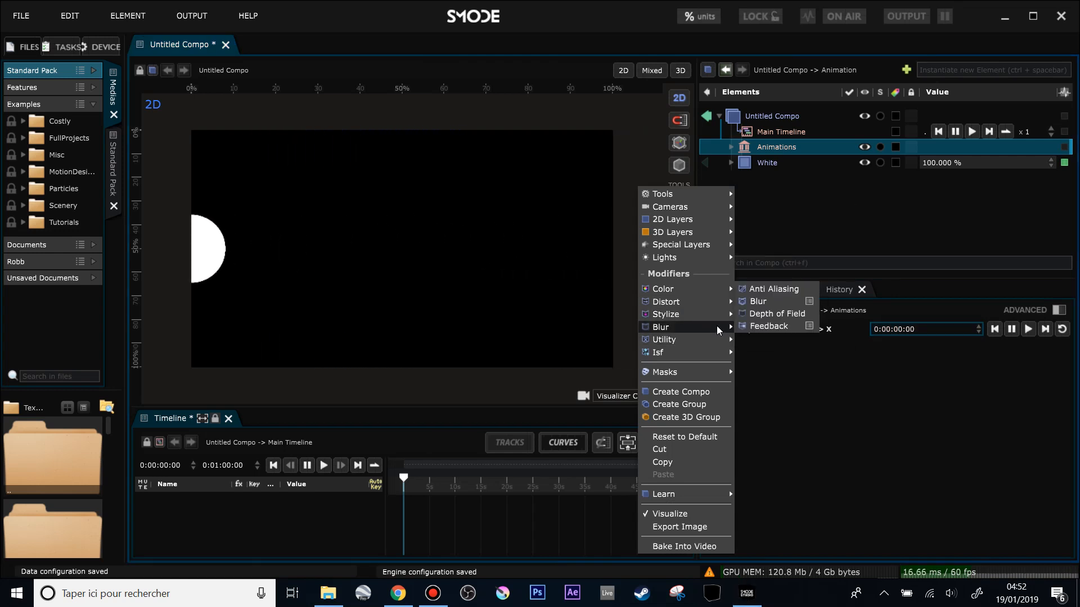
click(754, 327)
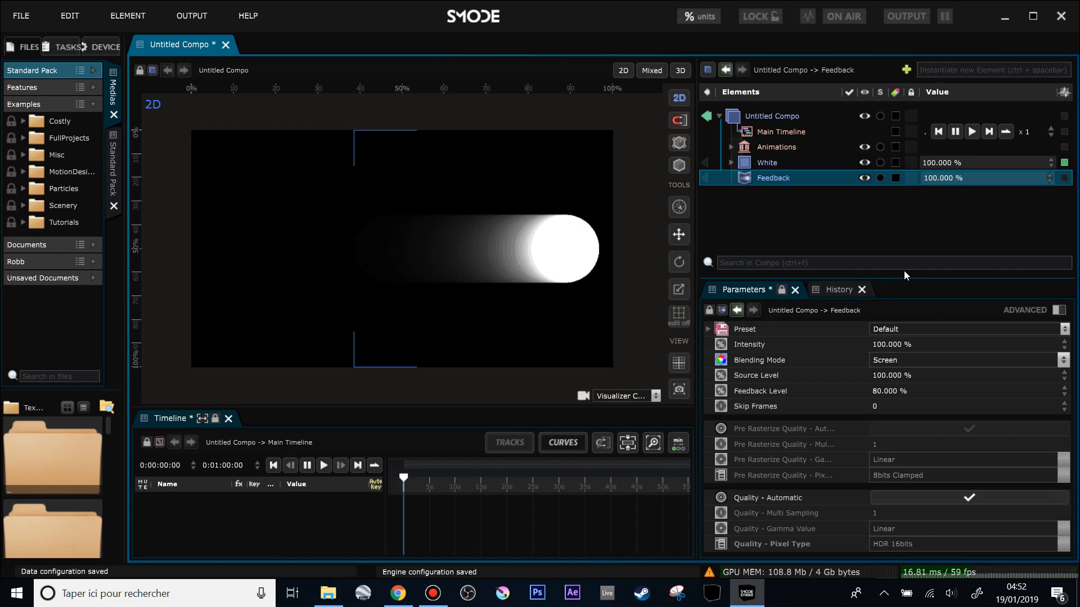
Compare the moving circle with the Feedback modifier hidden and shown again.
drag(899, 281, 900, 234)
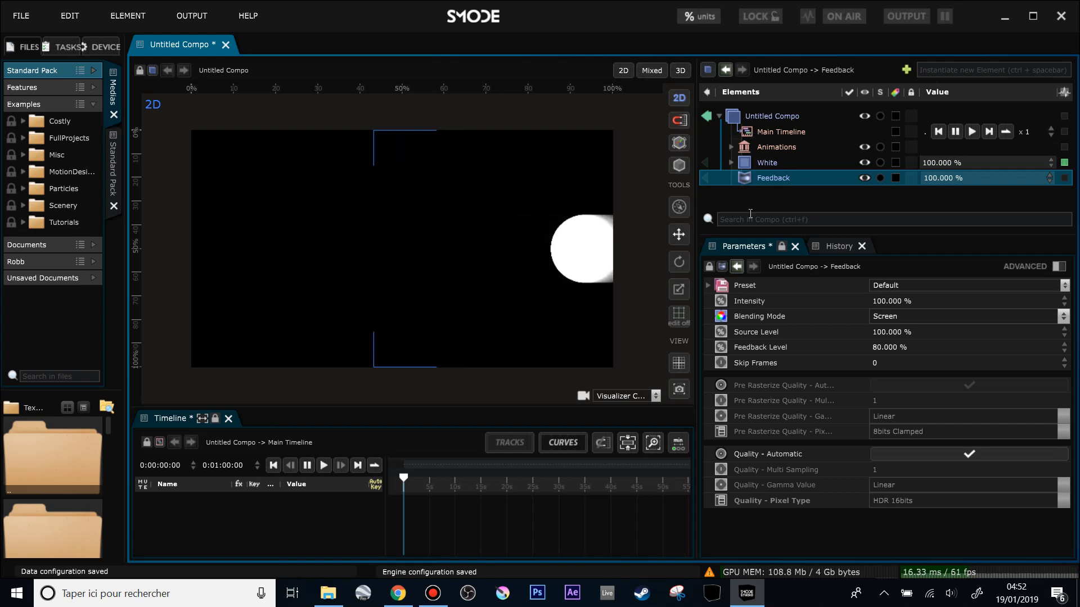
click(865, 177)
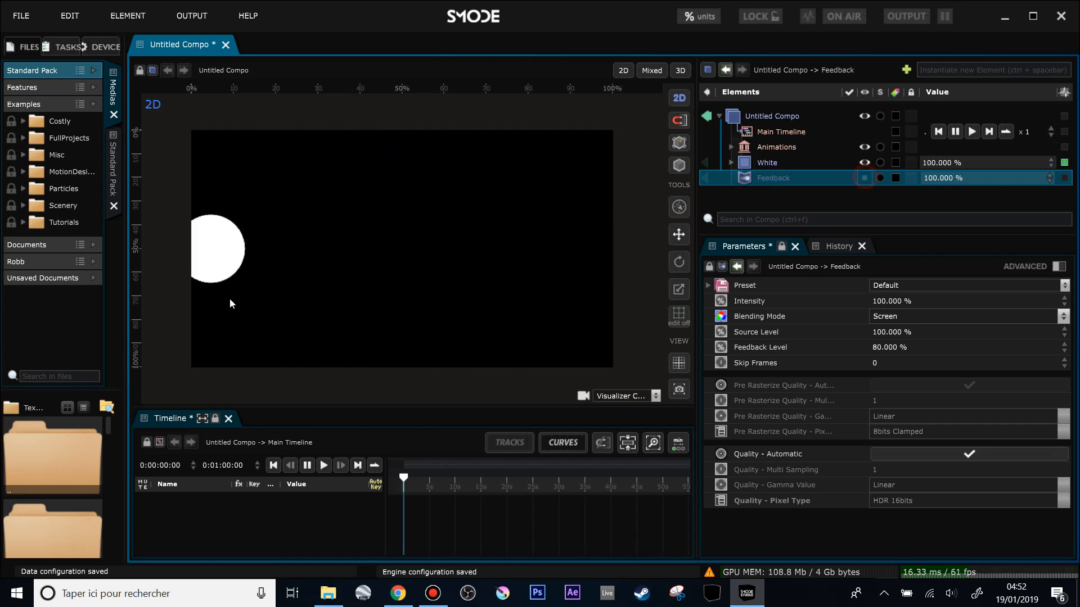
click(865, 178)
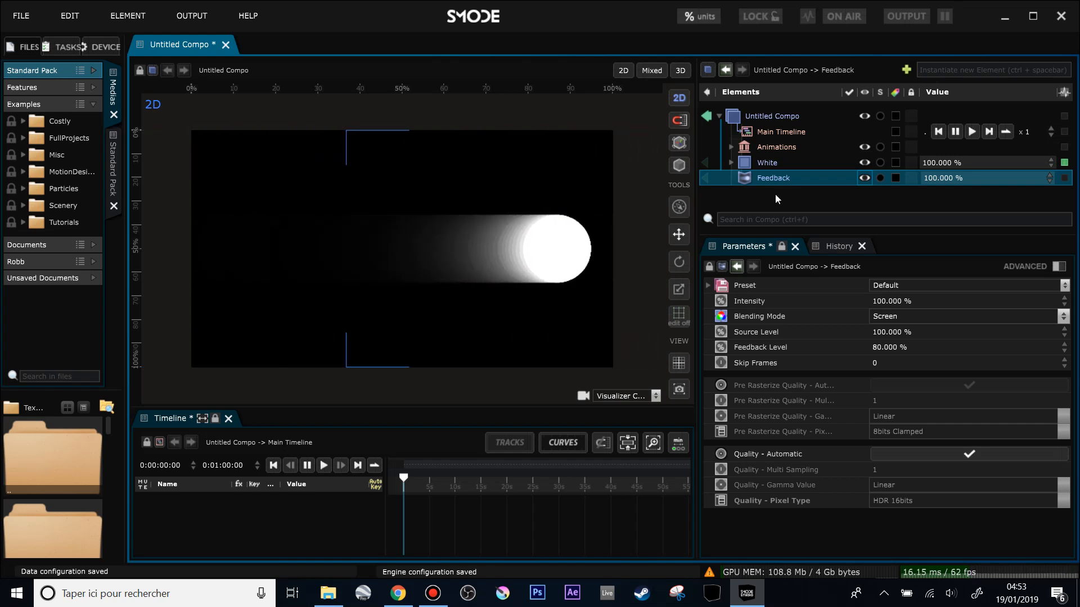
Add a Freeze utility modifier after Feedback, then turn it off and on again to capture another frame.
drag(763, 233, 763, 259)
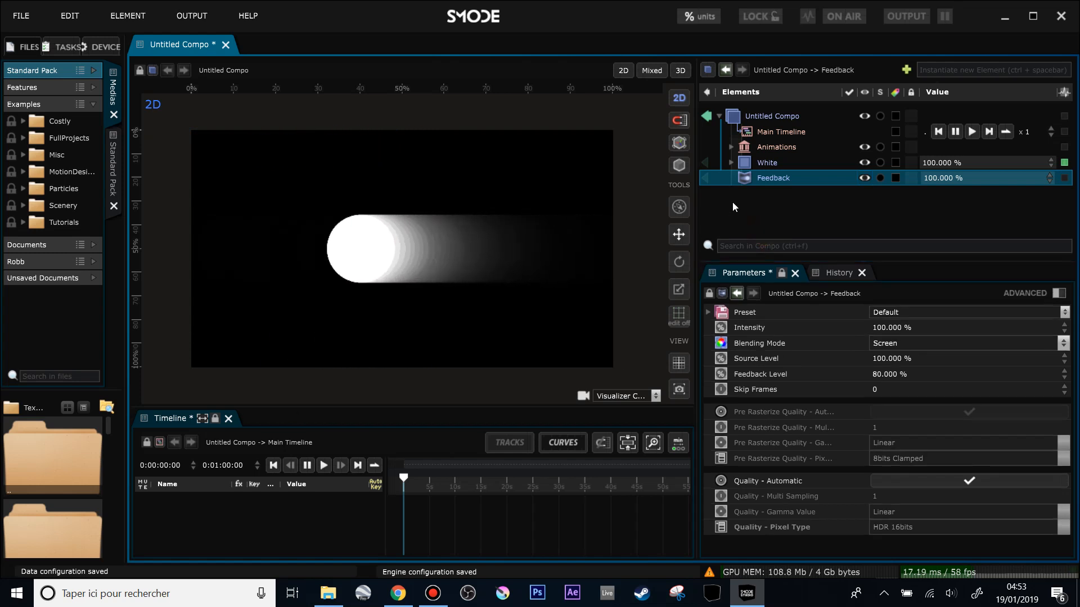
right_click(731, 204)
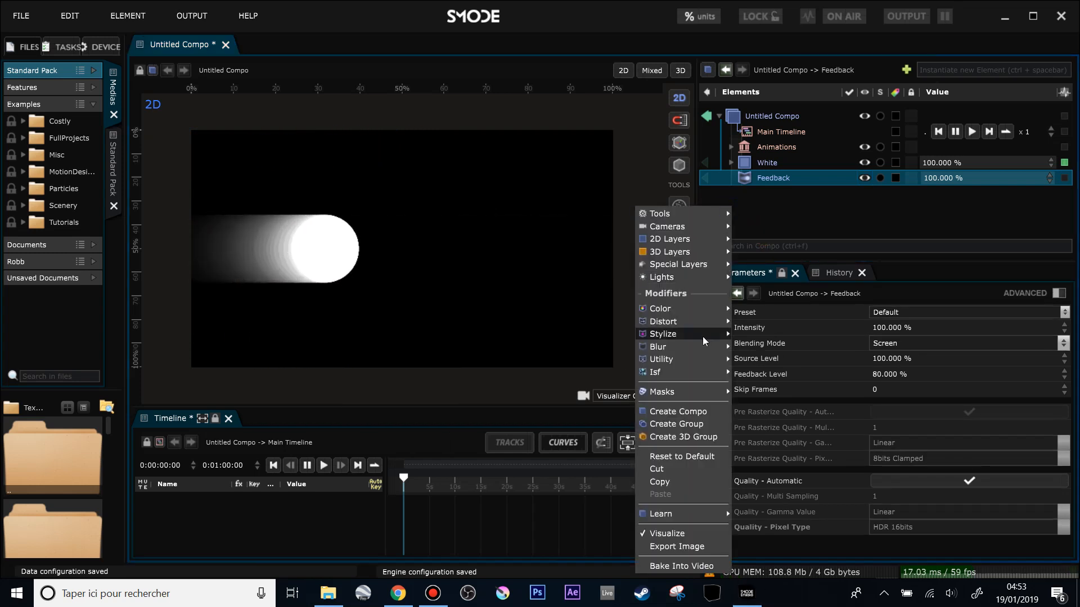
mouse_move(718, 360)
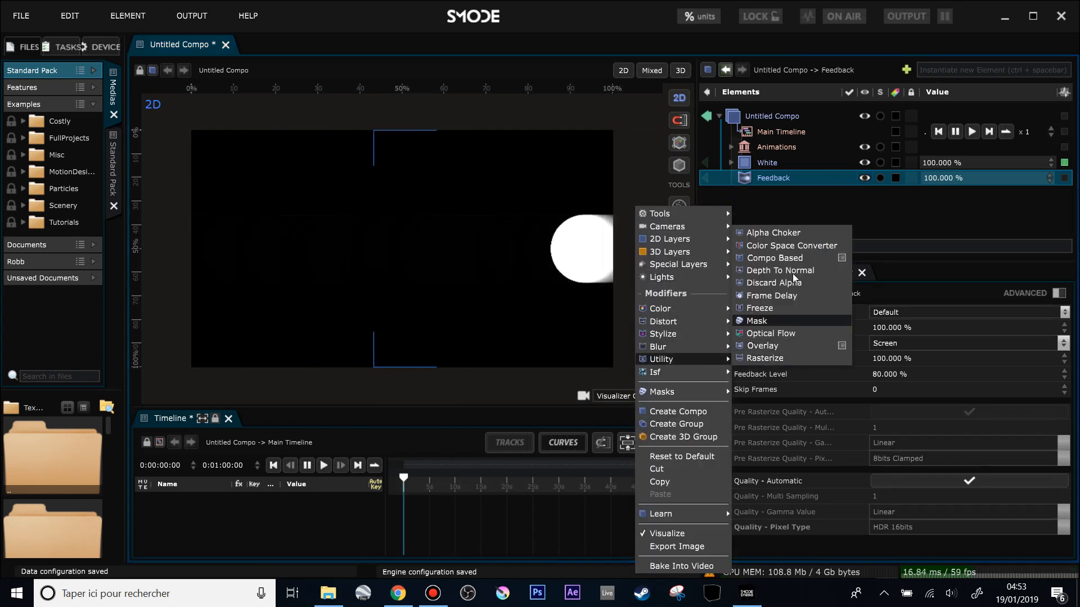
click(770, 307)
click(864, 194)
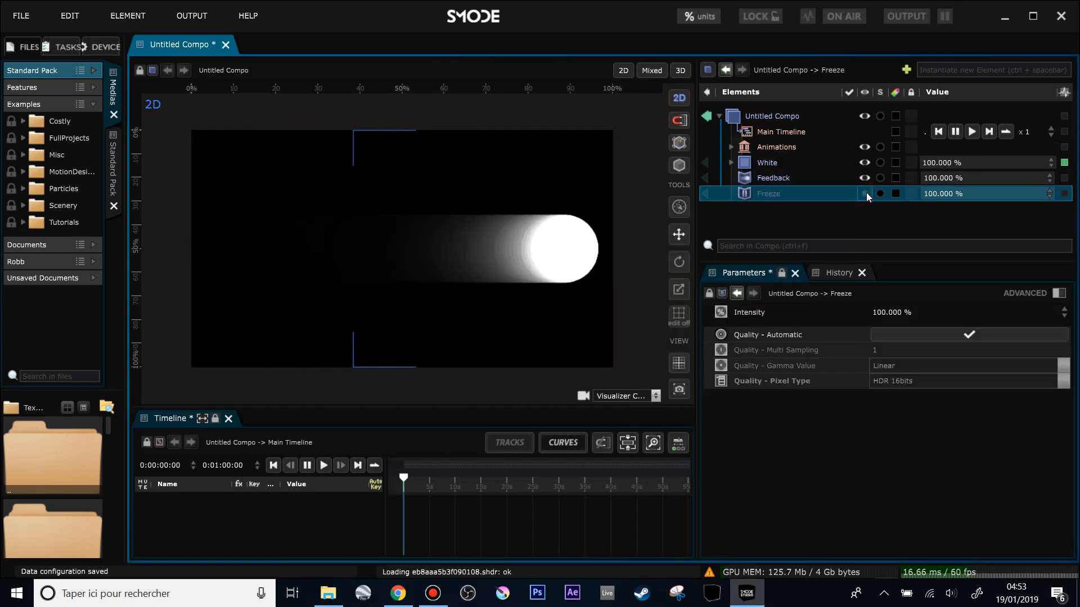
click(865, 193)
Examine the frozen circle and the stepped copies of its trail up close.
scroll(406, 282, up, 3)
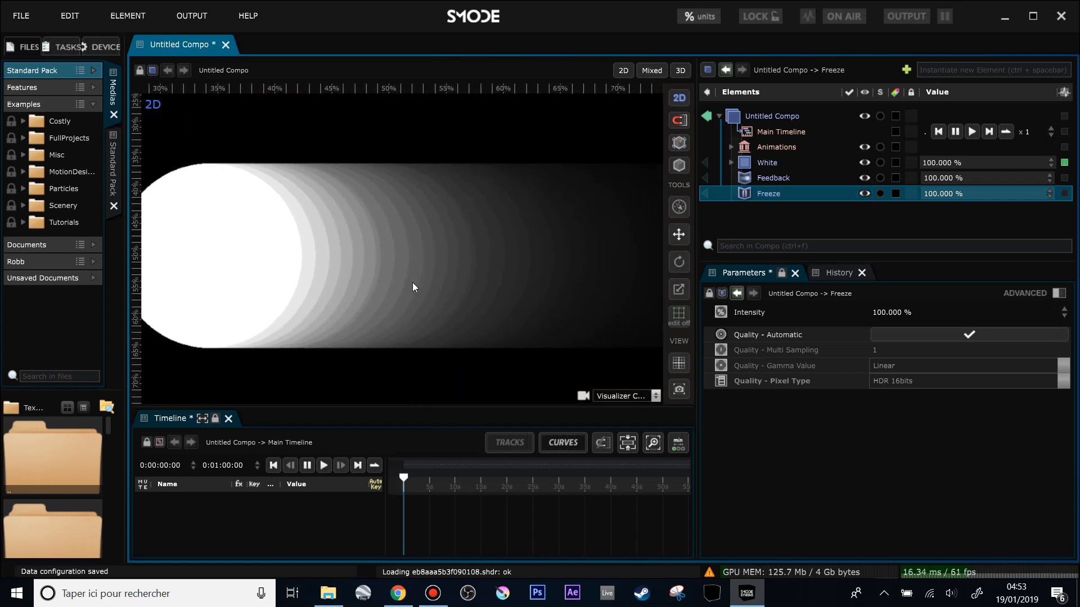
scroll(413, 283, up, 2)
drag(233, 207, 313, 207)
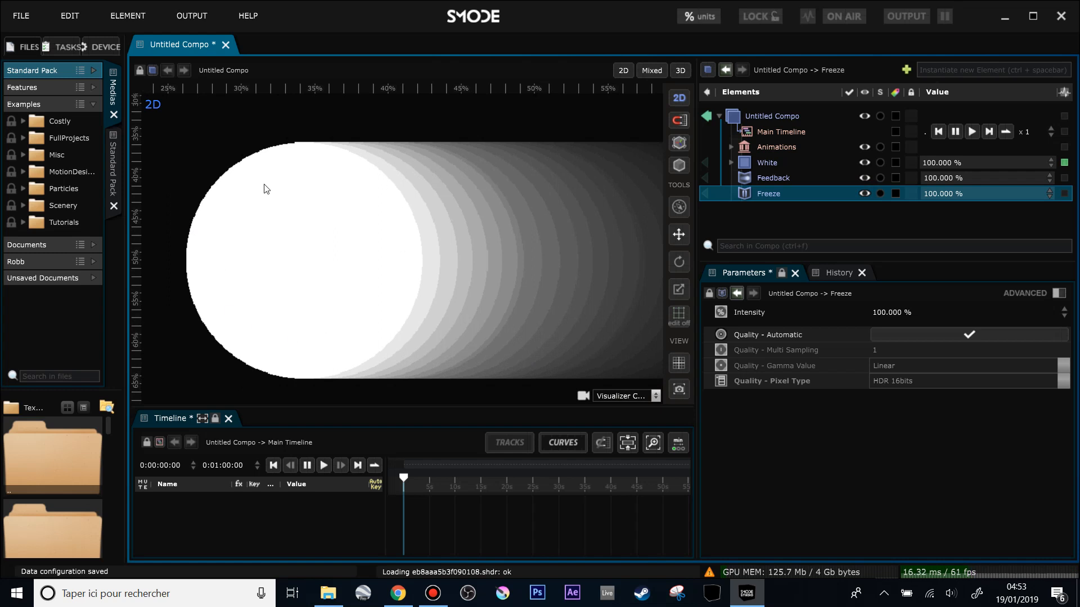
drag(403, 276, 276, 278)
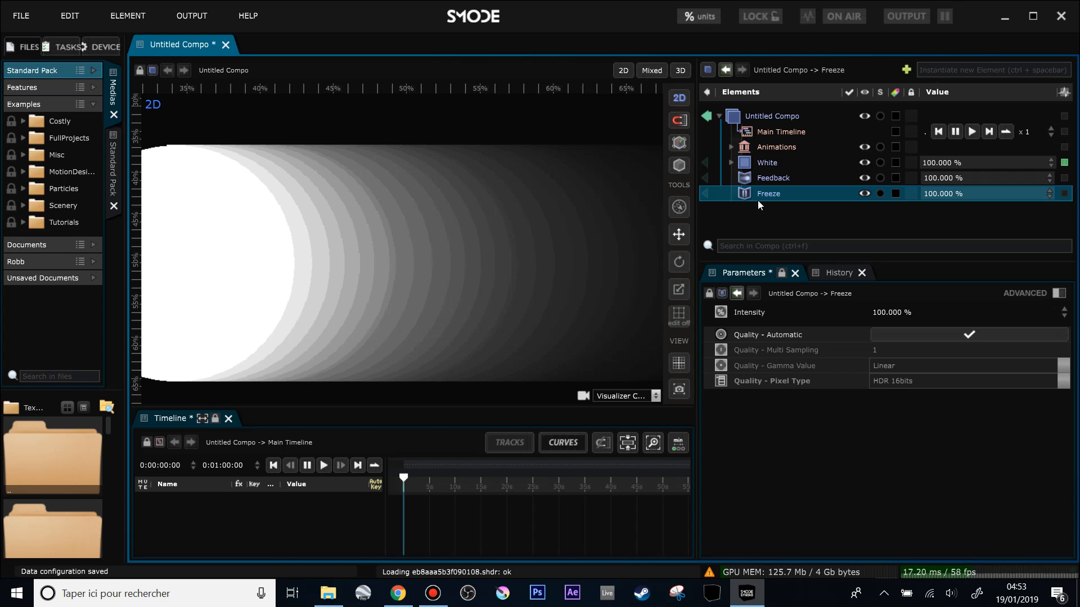
Inspect the Feedback modifier's Source Level and Feedback Level parameters against the fading copies in the frozen trail.
click(768, 177)
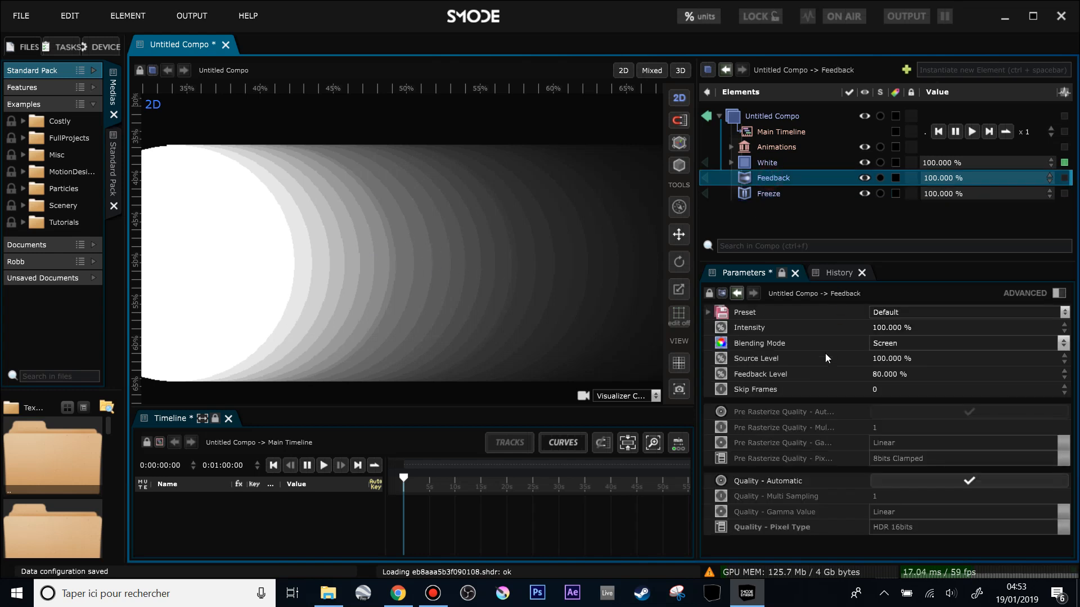
scroll(403, 285, down, 1)
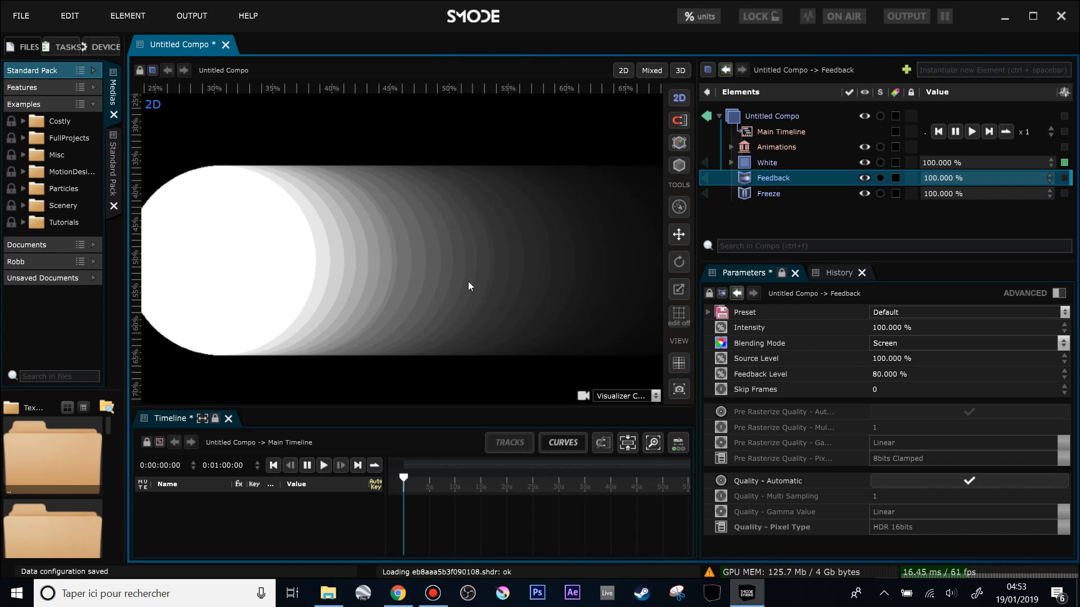
drag(470, 284, 519, 284)
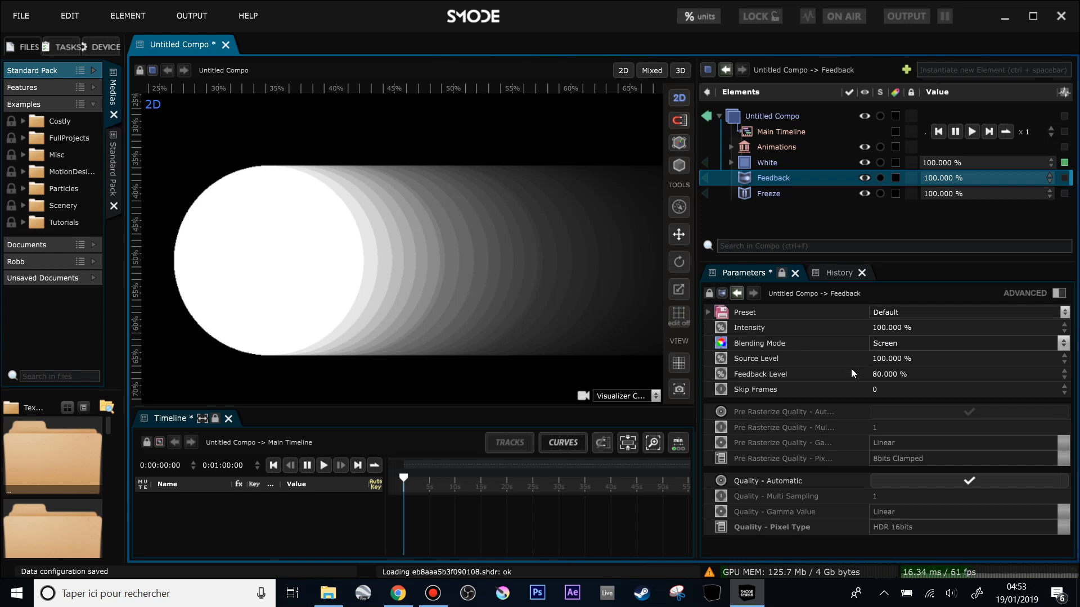
click(787, 373)
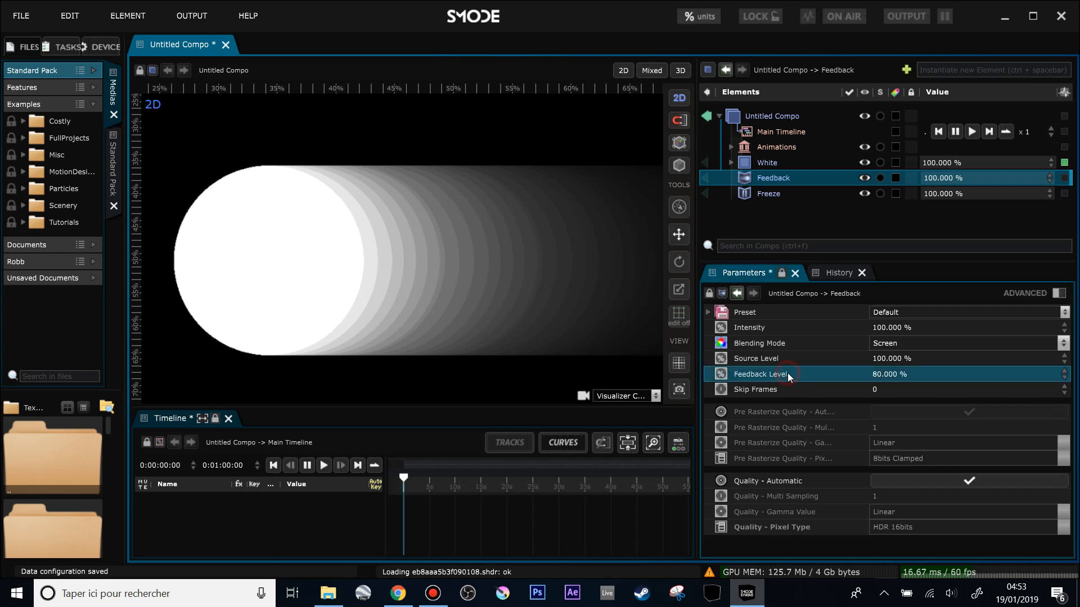
click(786, 356)
click(787, 374)
scroll(428, 289, up, 2)
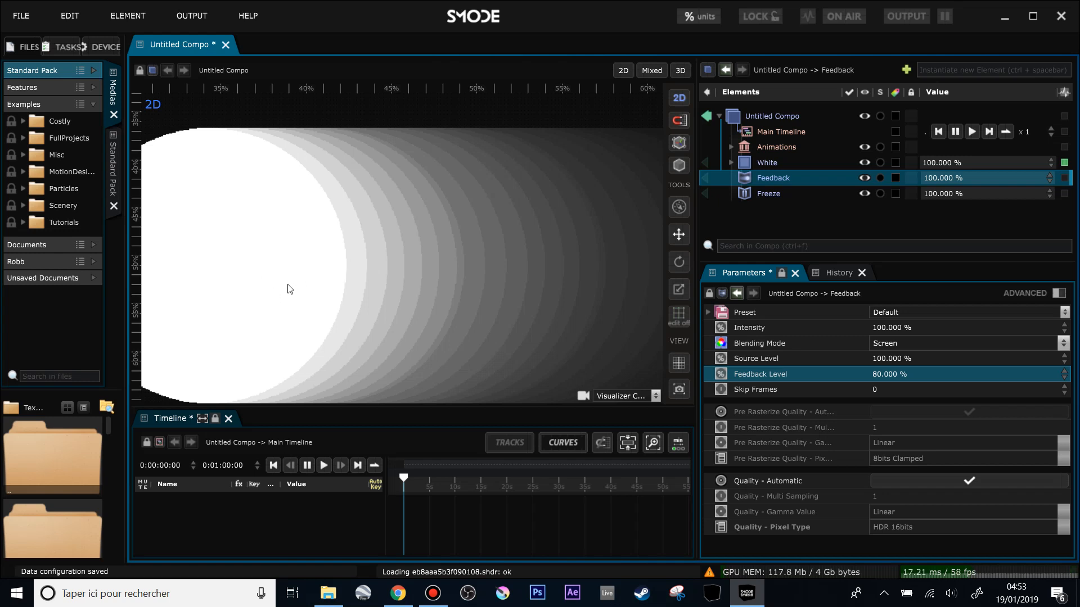
scroll(290, 288, down, 1)
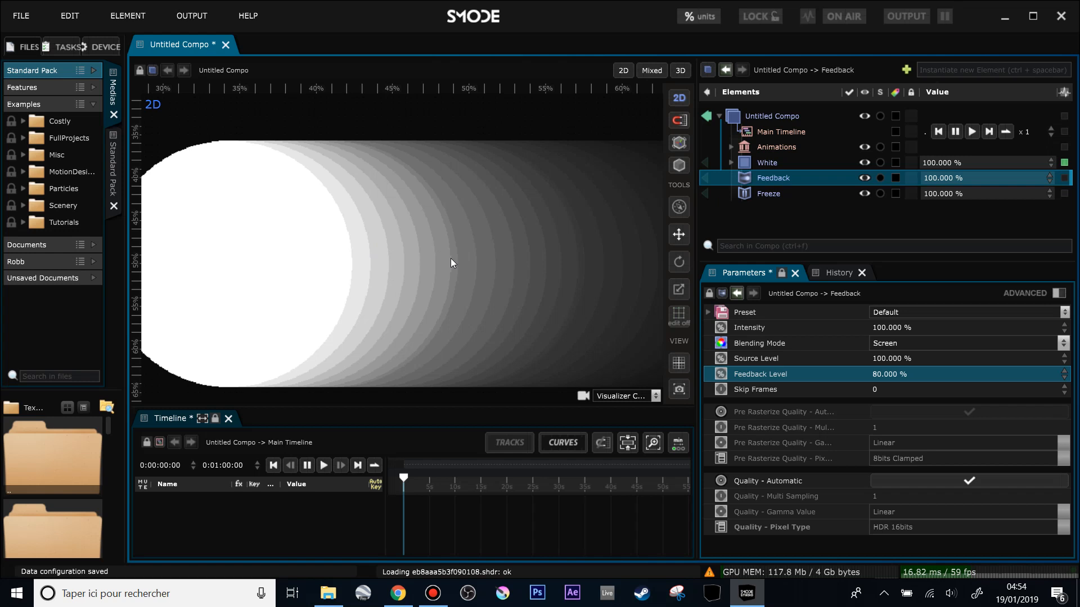
scroll(565, 268, down, 1)
scroll(488, 258, up, 2)
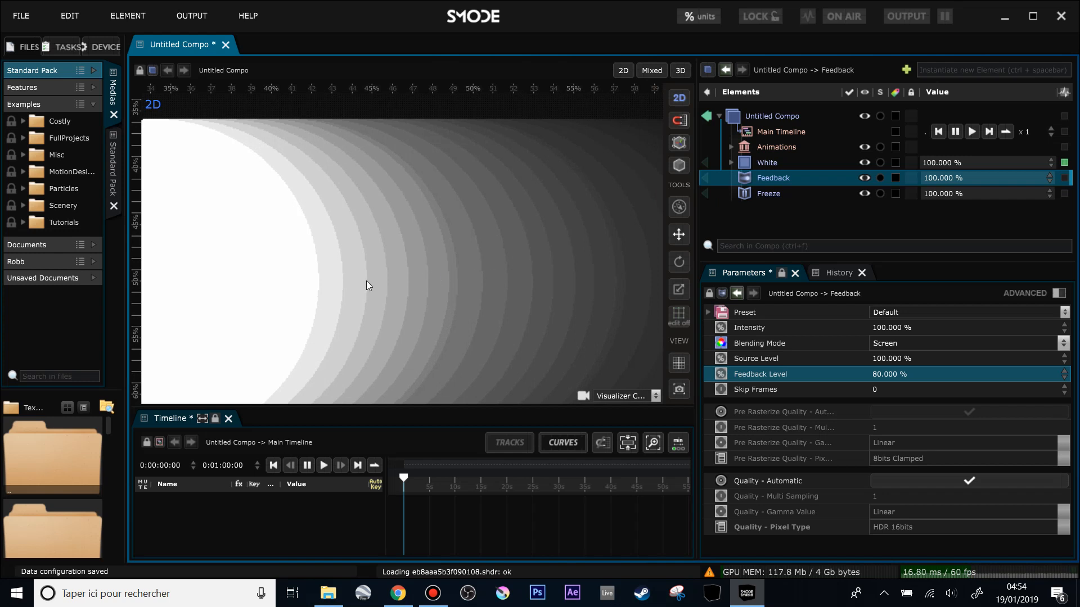
scroll(450, 298, down, 1)
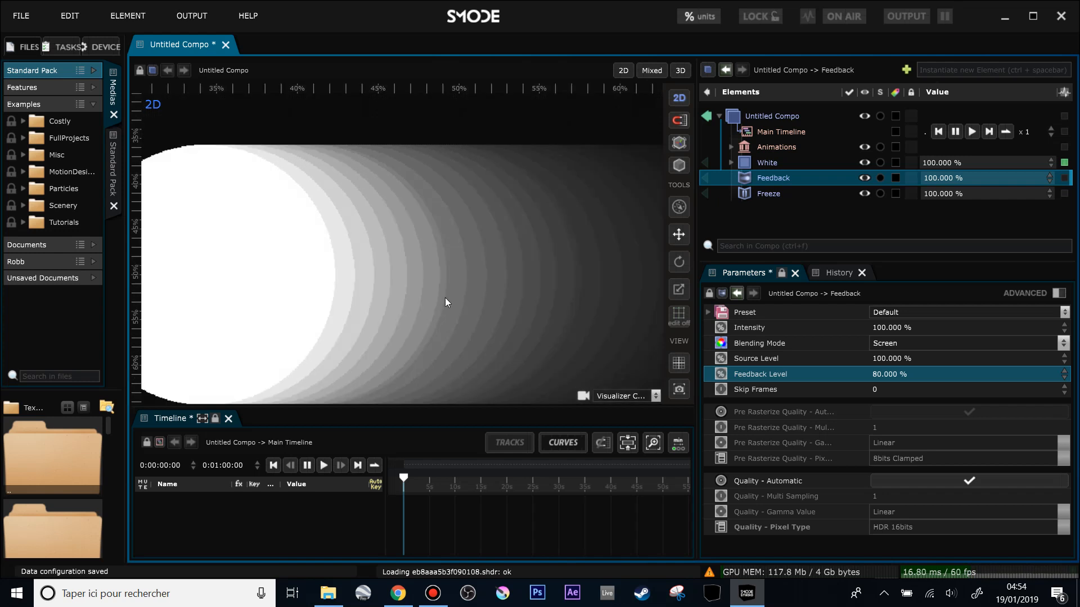
Check the Frame Time graph for the current rendering regularity and close it.
click(966, 575)
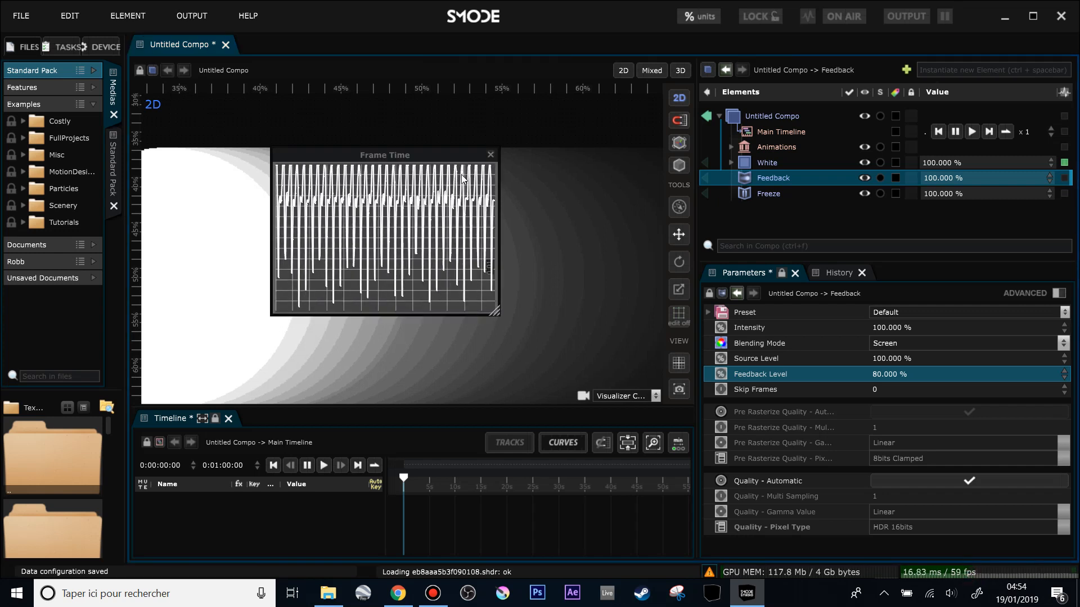
click(491, 157)
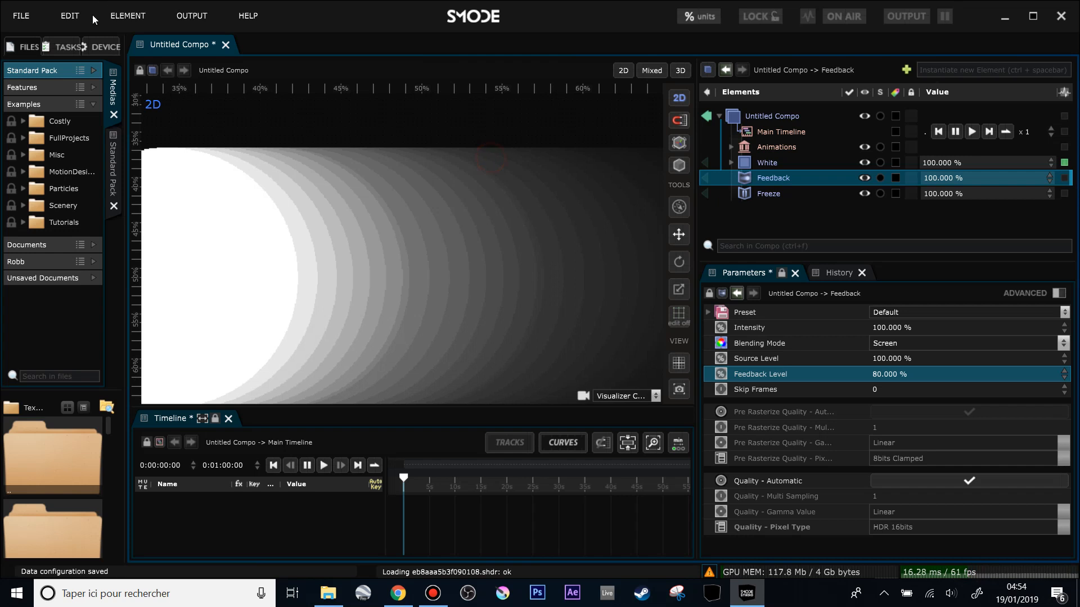
Set the engine's Requested Frame Rate to 60 in the preferences, apply the change, and reopen the Frame Time graph.
click(72, 14)
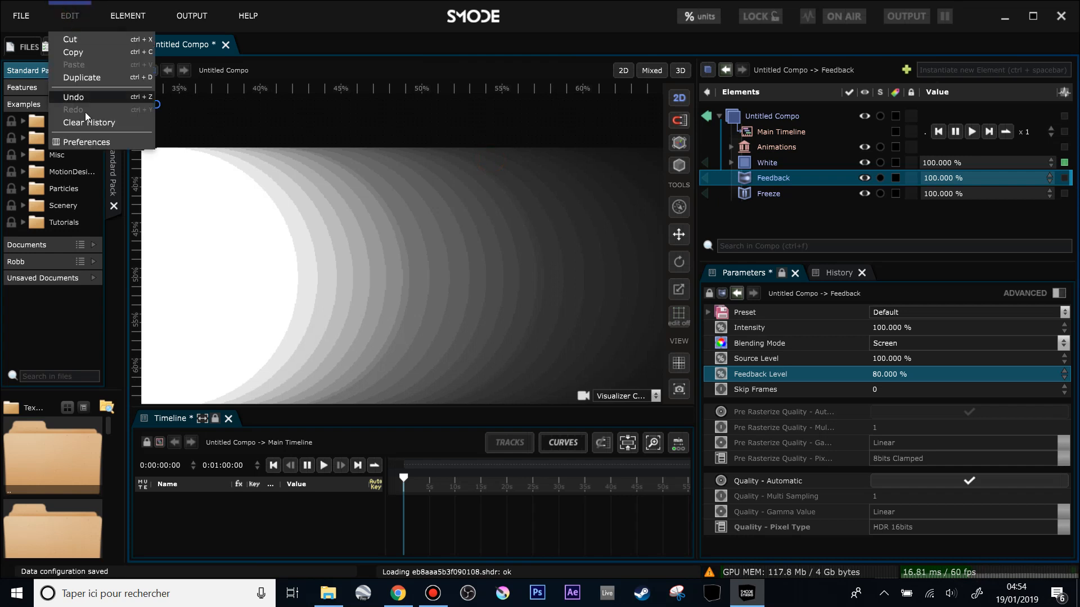
click(85, 143)
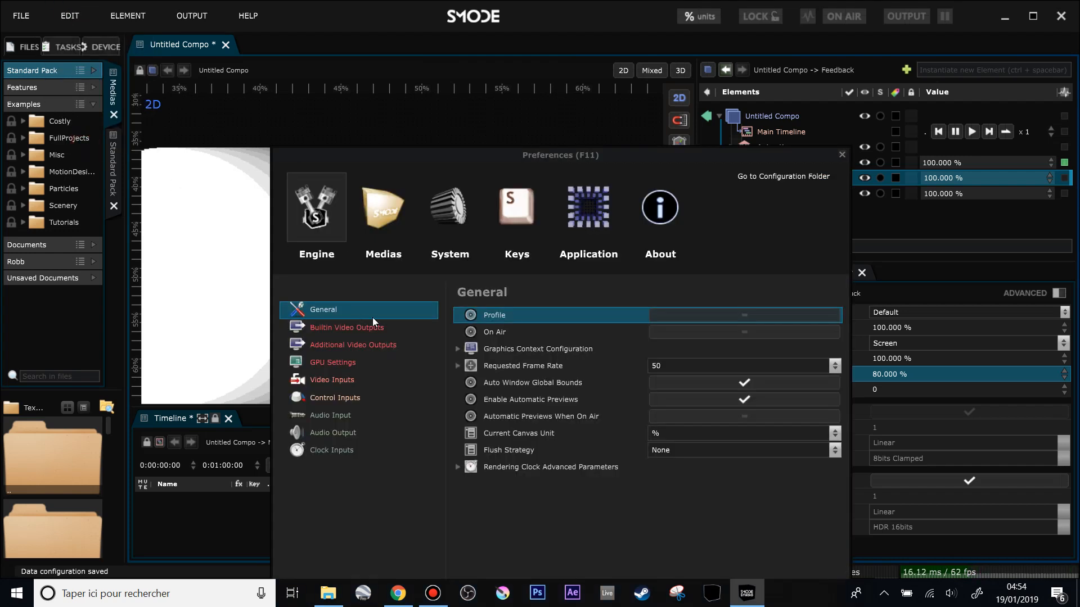
click(532, 365)
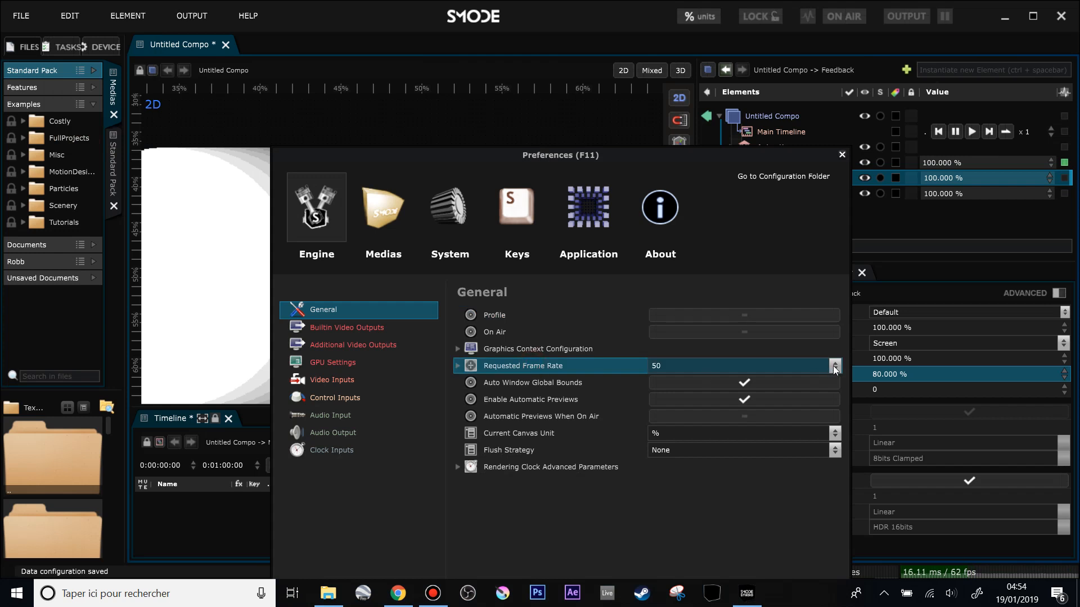
click(834, 367)
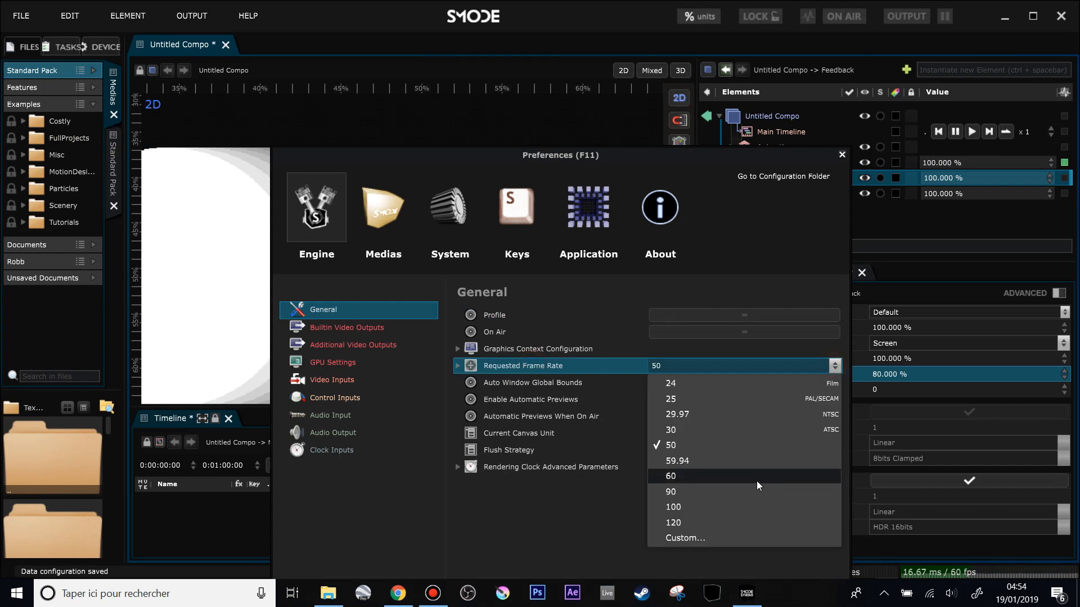
click(671, 477)
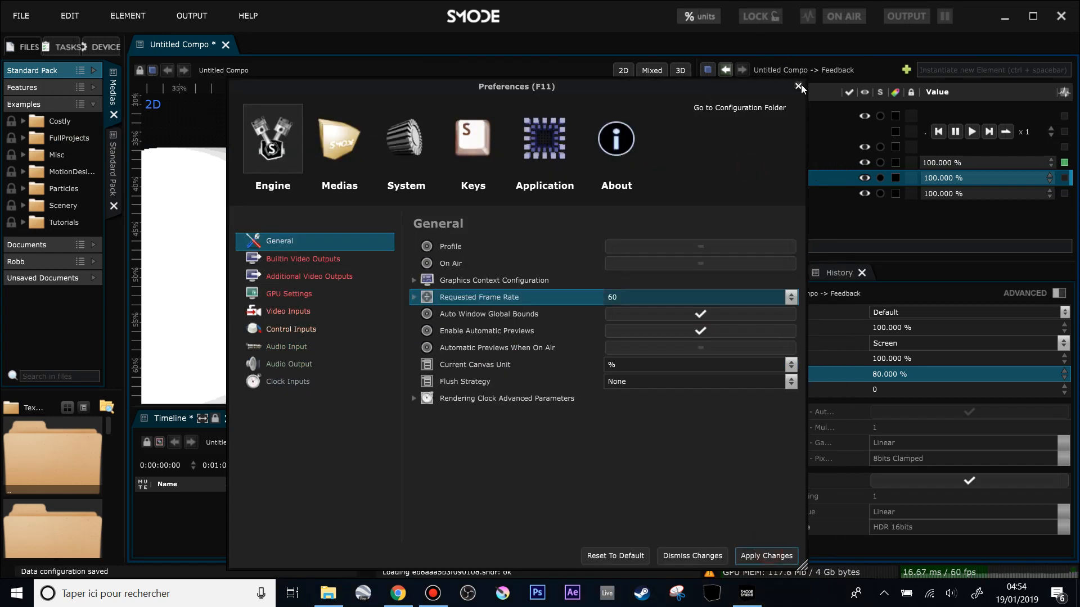
click(799, 87)
click(924, 573)
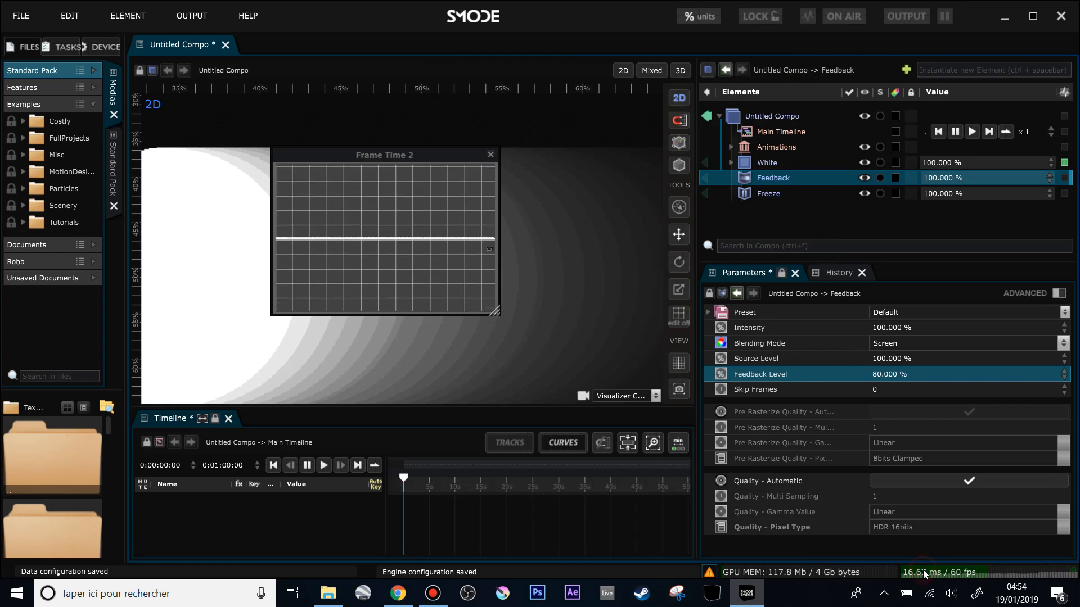
Recheck the Frame Time graph for regular rendering and close it.
click(491, 156)
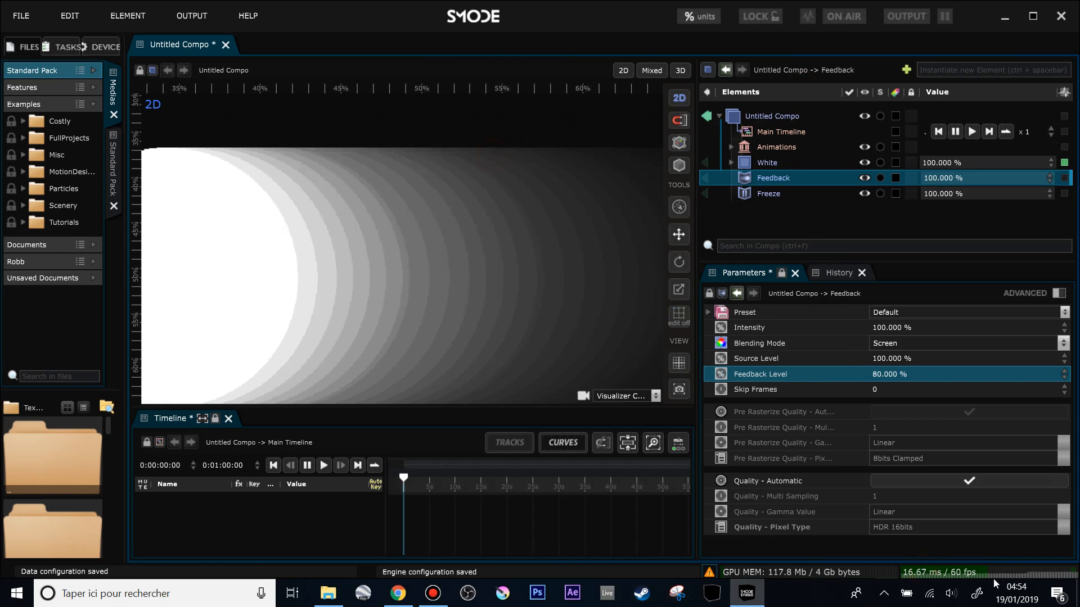
click(947, 575)
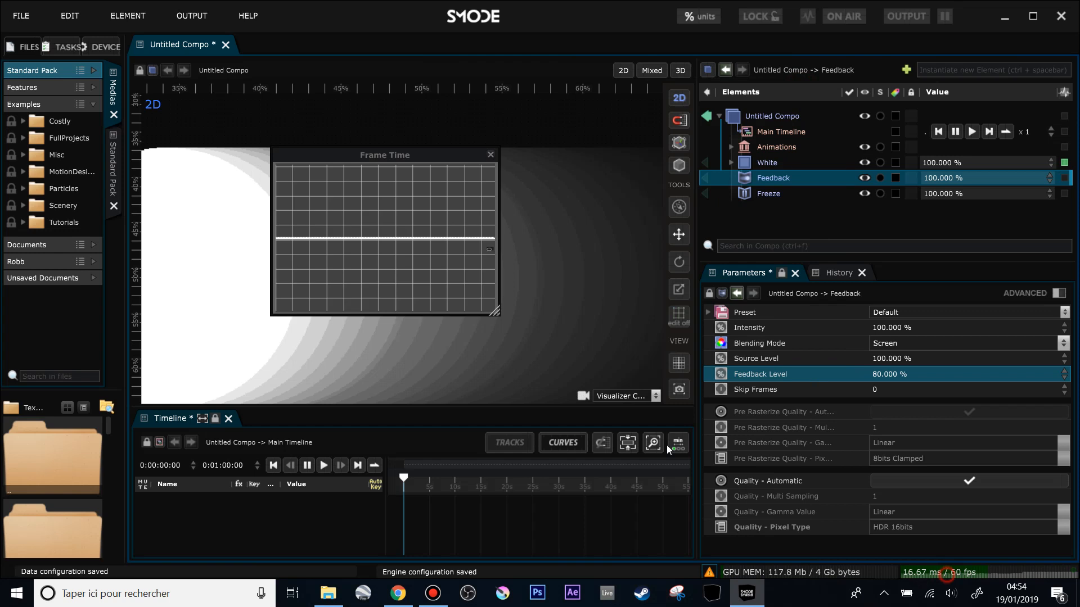
click(491, 156)
Release Freeze and reapply it at another moment, and examine the evenly stepped copies of the circle's trail.
scroll(504, 304, down, 3)
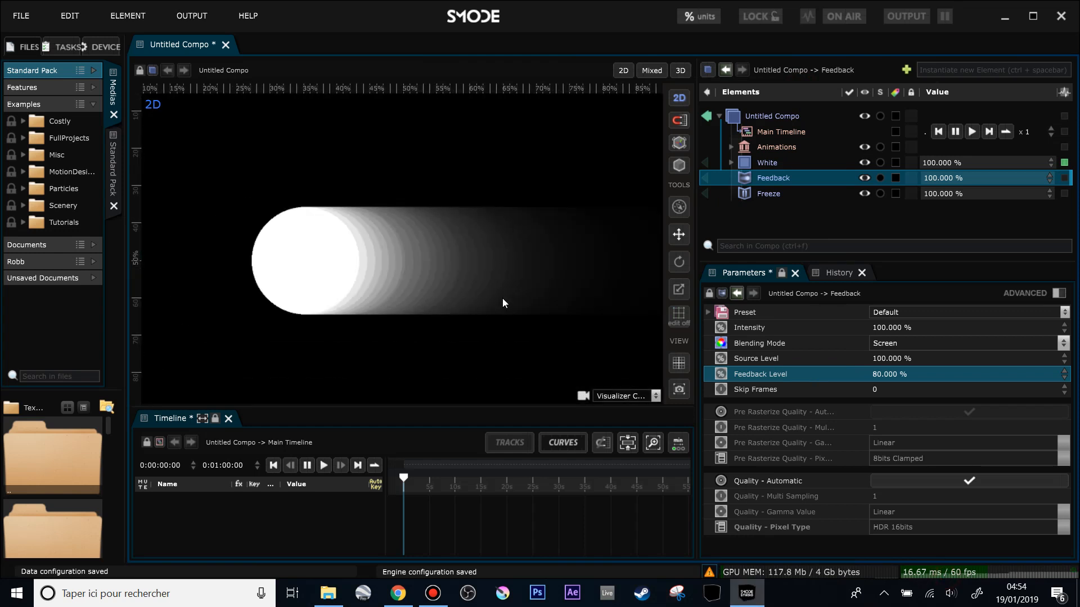
click(864, 194)
scroll(556, 259, up, 3)
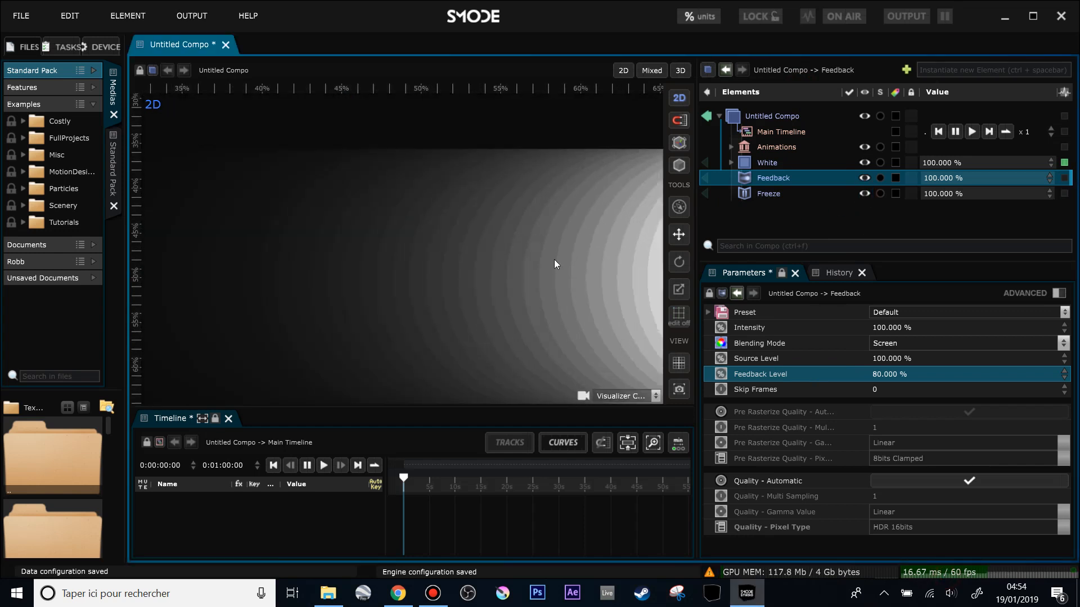
scroll(513, 255, down, 1)
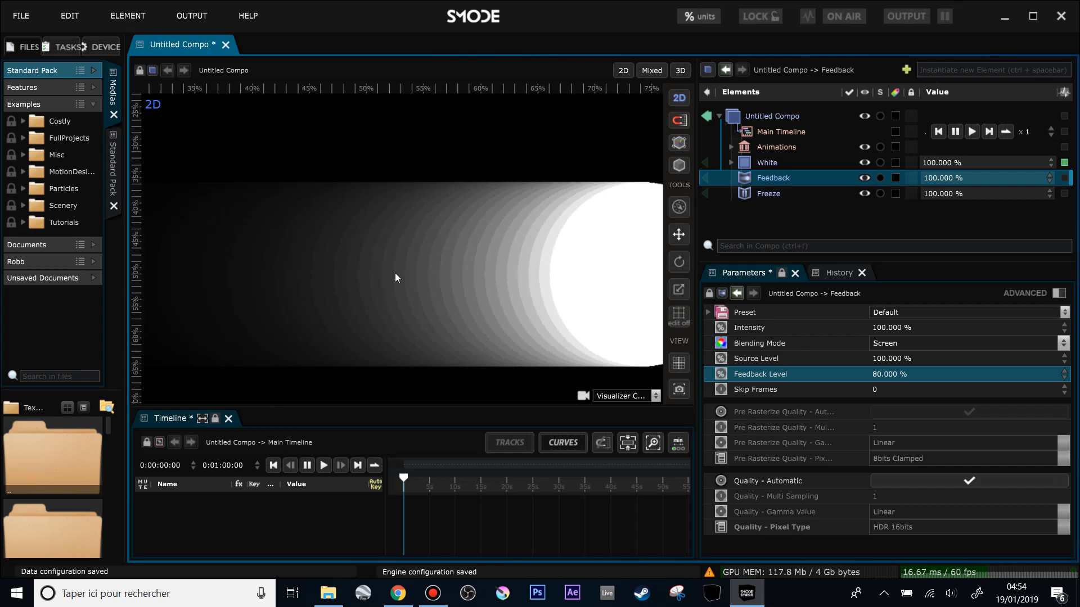
scroll(414, 278, down, 1)
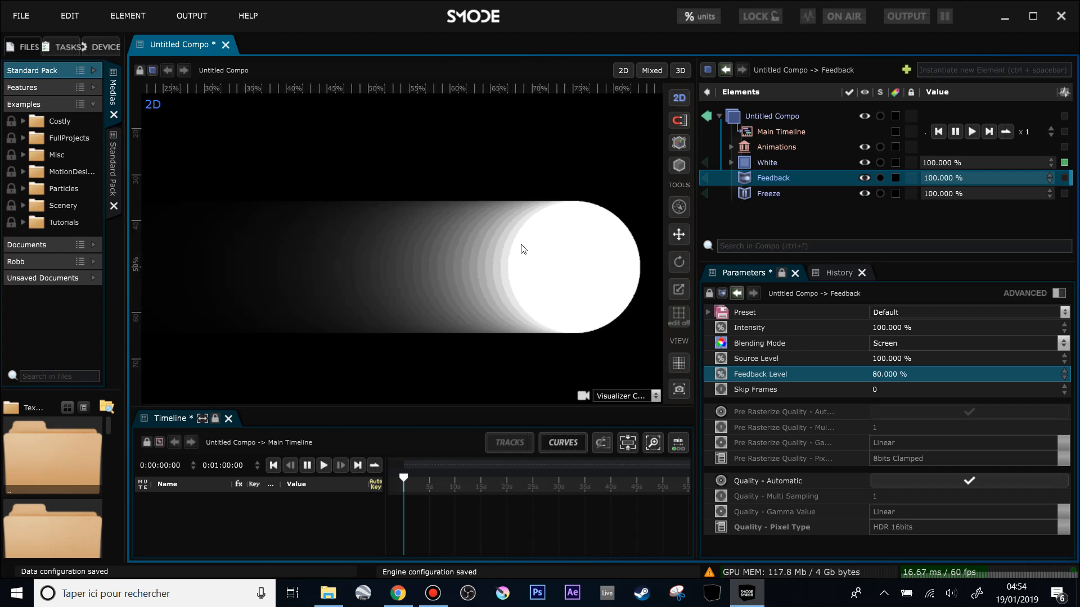
Disable the Freeze modifier and raise the Feedback modifier's Feedback Level to 92 %.
click(864, 193)
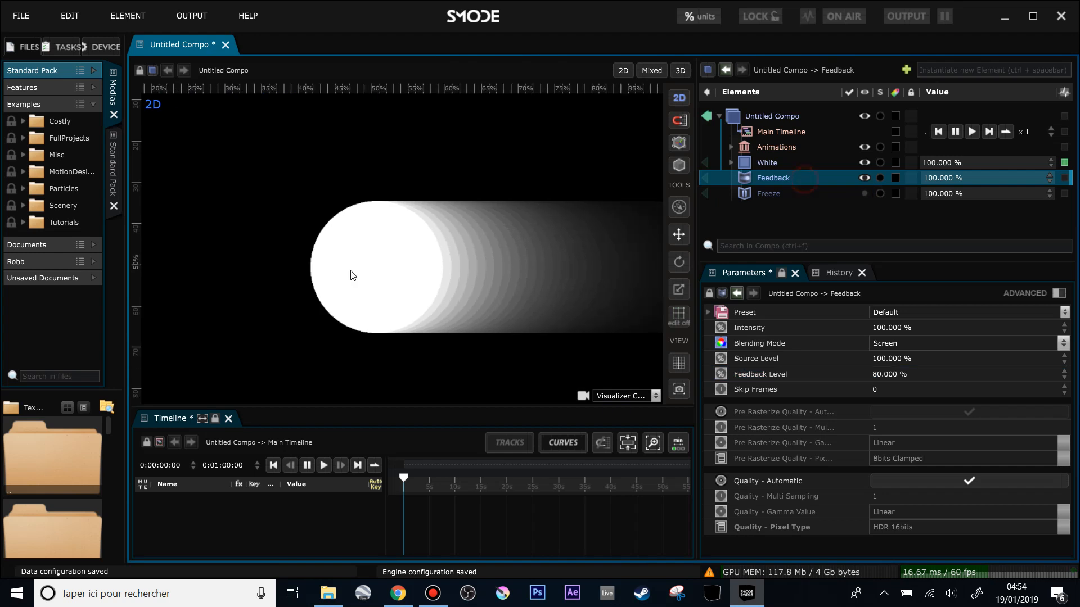
scroll(406, 273, down, 2)
scroll(393, 288, down, 1)
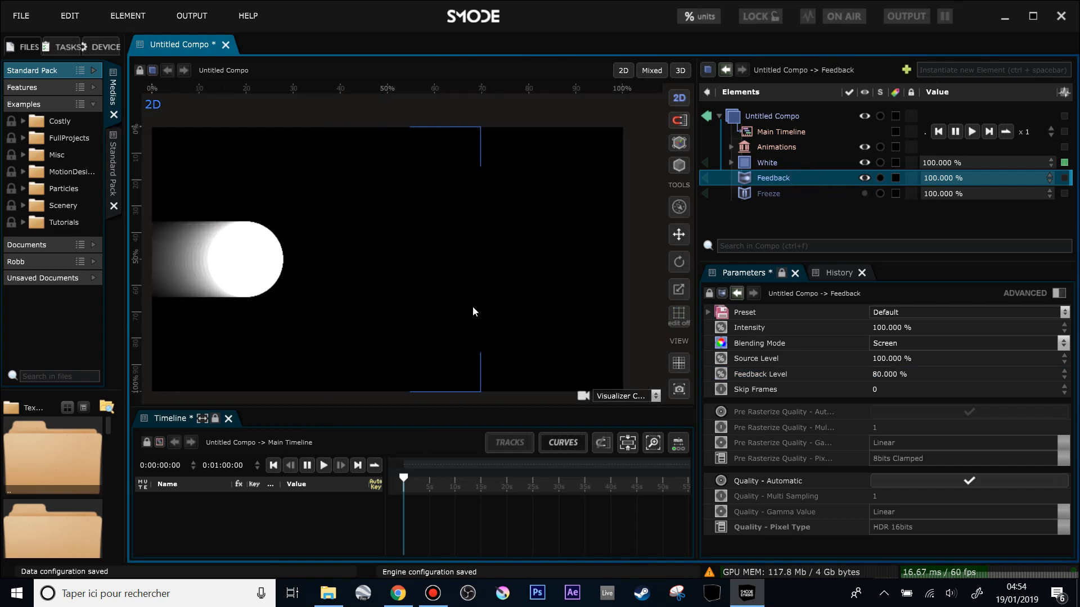
drag(903, 373, 903, 319)
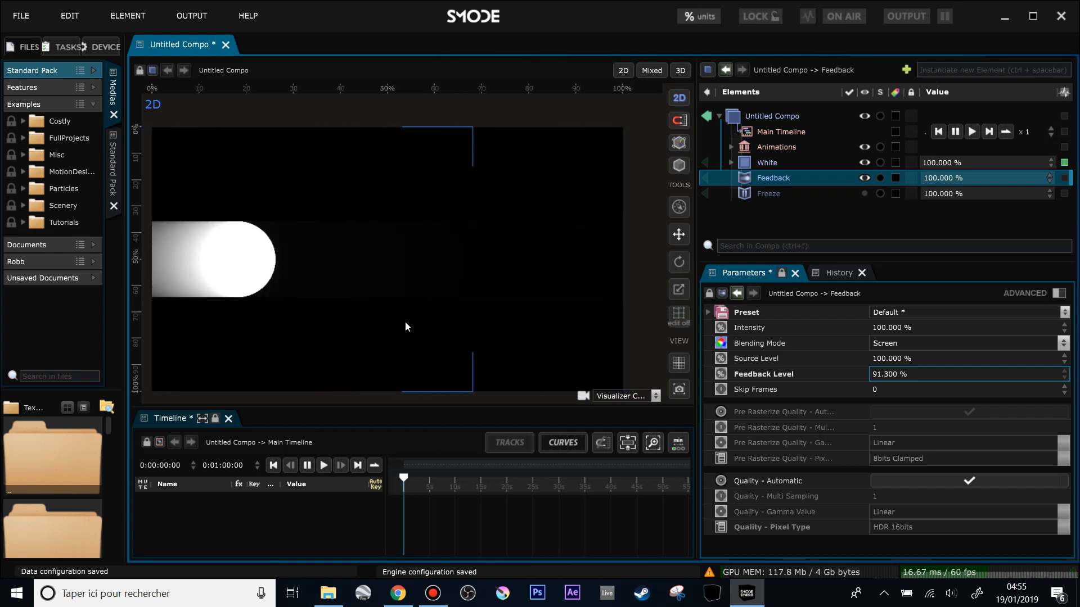
mouse_move(884, 374)
mouse_down()
mouse_move(883, 384)
mouse_move(883, 372)
mouse_up()
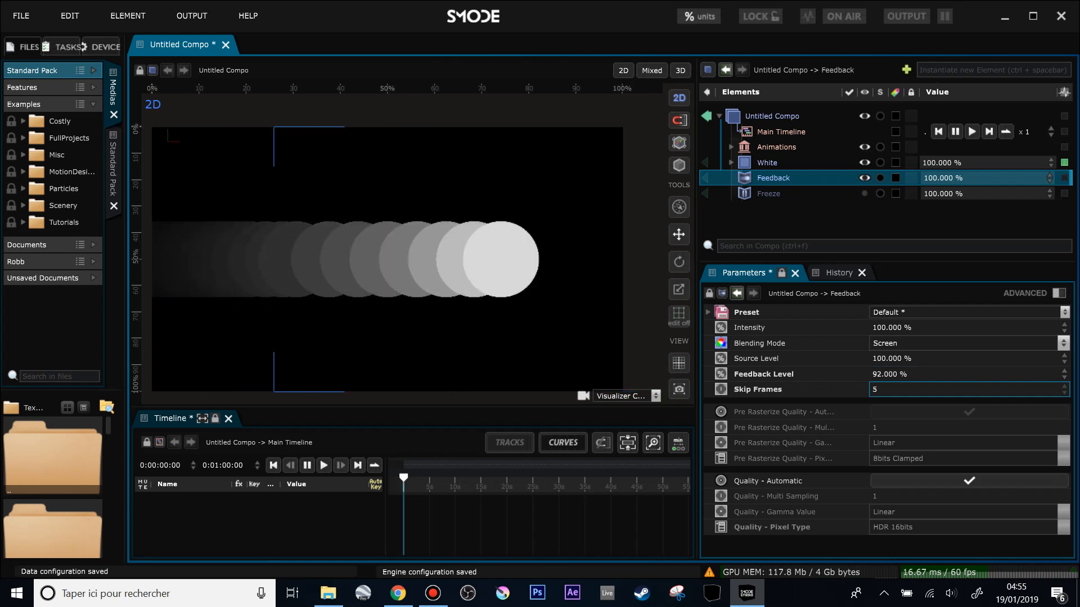
Try a Skip Frames value of 7 on the Feedback modifier and settle on 1.
drag(883, 372, 883, 368)
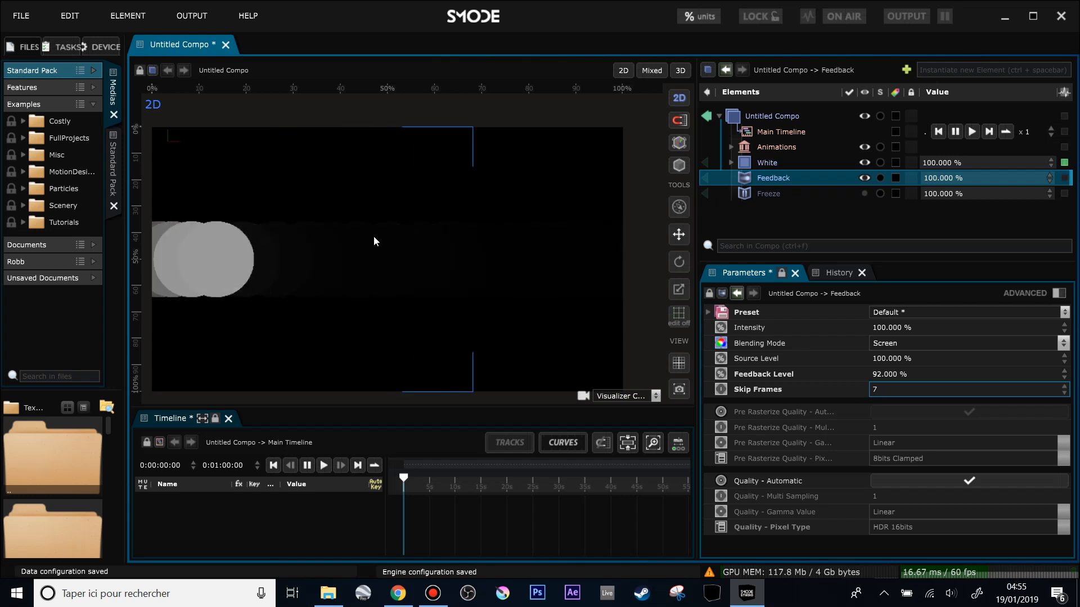
click(910, 393)
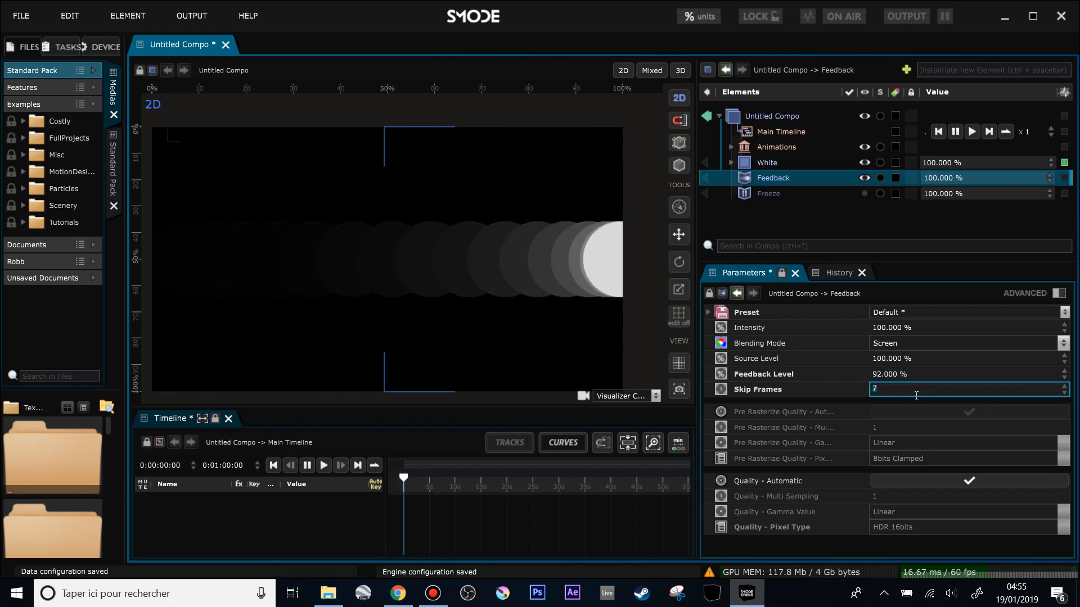
text(1)
key(Return)
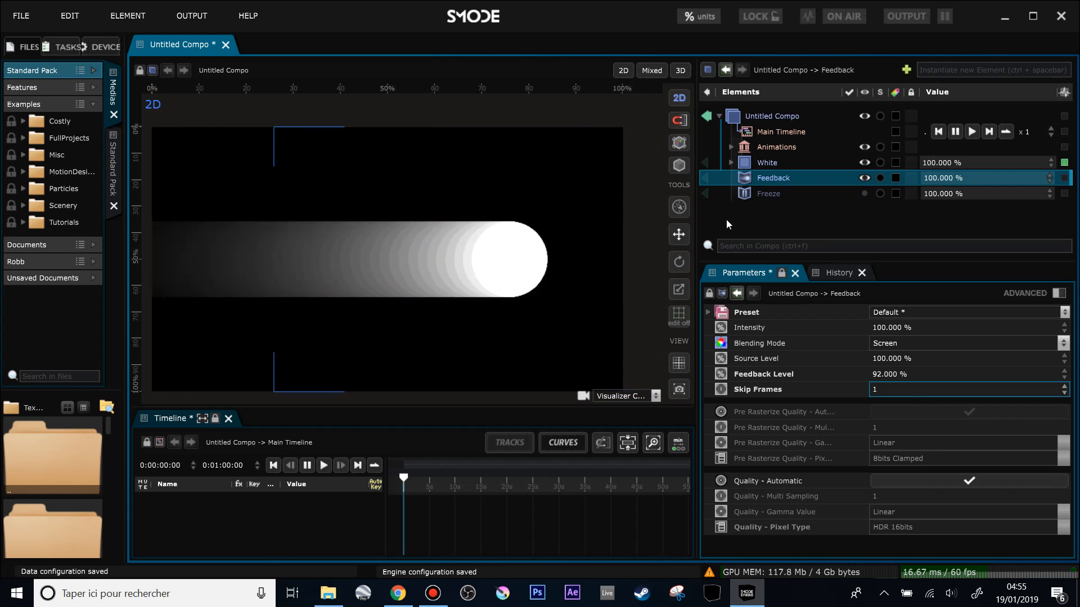
Add a 2D Transform distort modifier inside the Feedback modifier.
scroll(534, 262, down, 1)
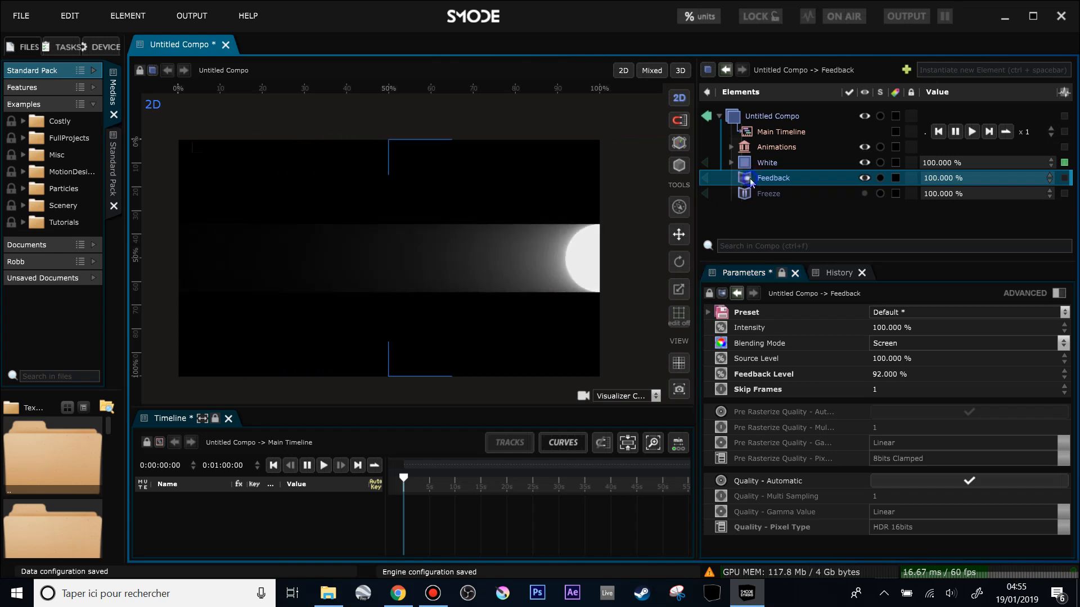
right_click(750, 180)
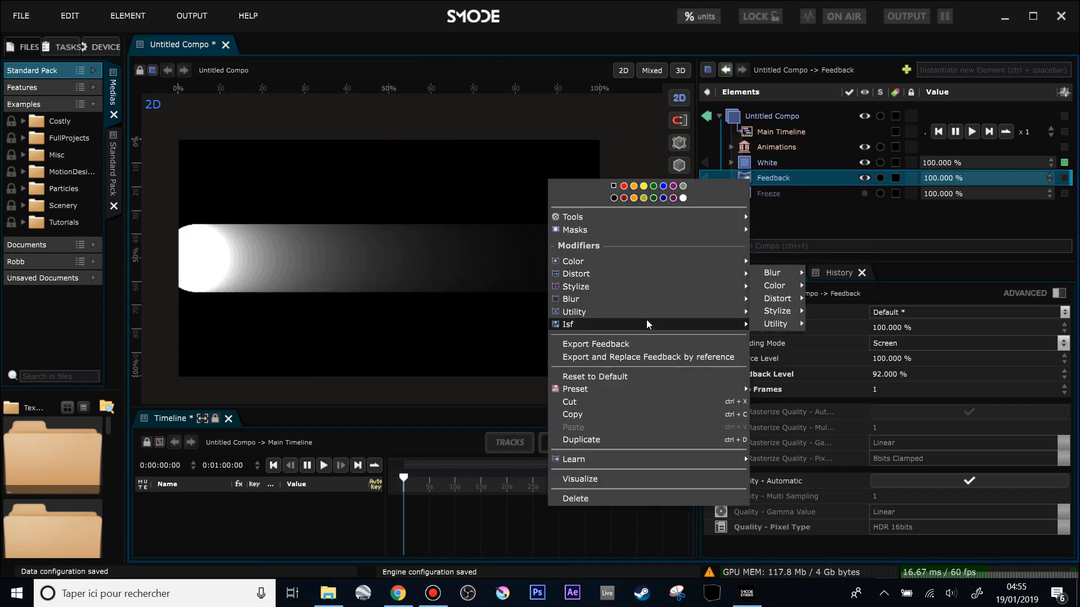
mouse_move(648, 312)
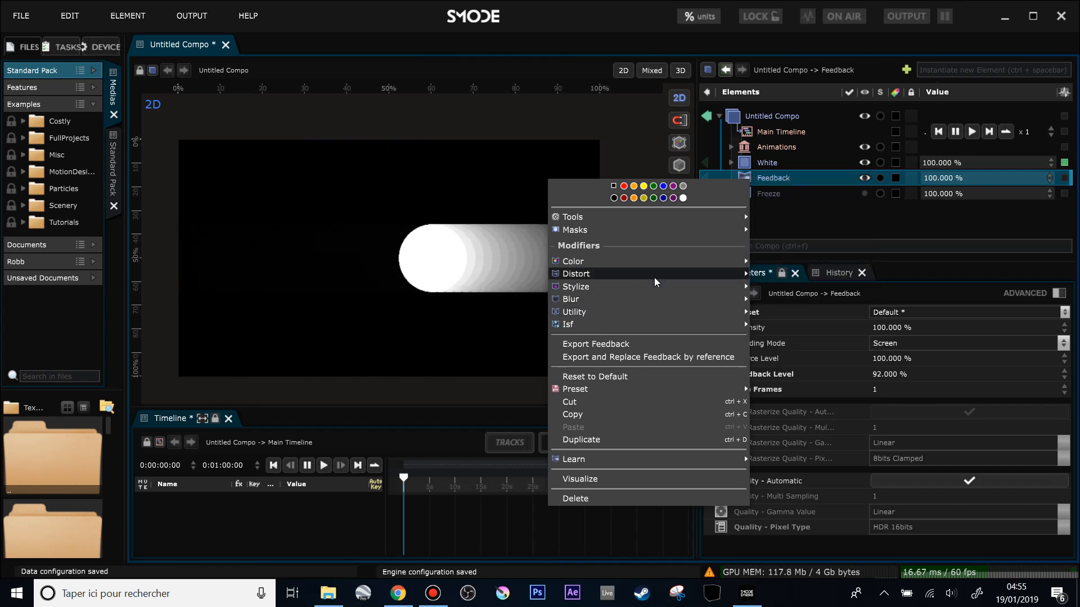
mouse_move(654, 279)
click(798, 276)
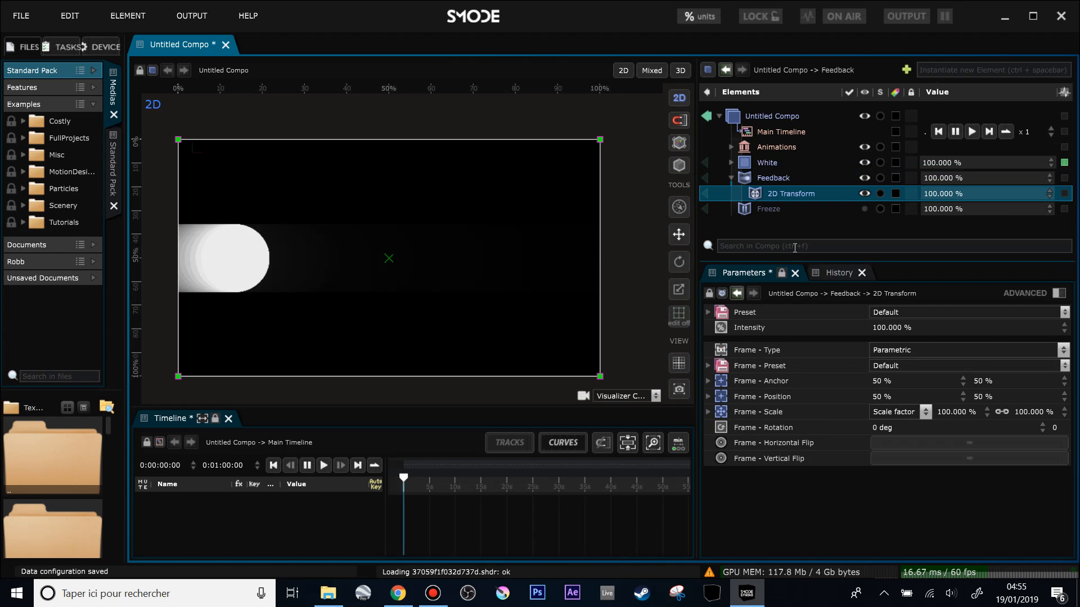
Disable the 2D Transform to review the plain Feedback trail, and enable it again.
click(865, 193)
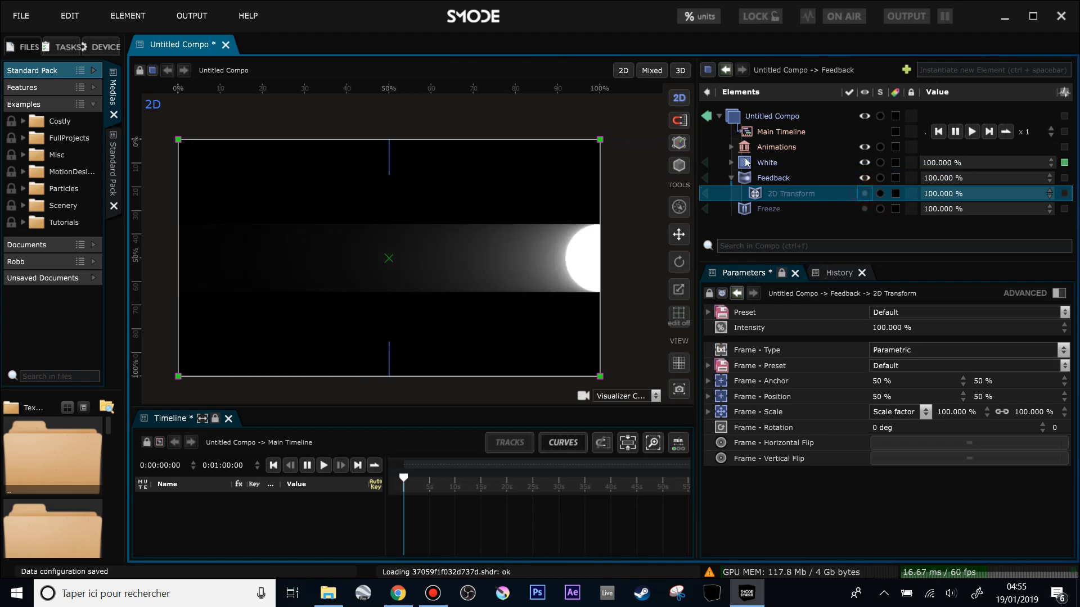
click(759, 179)
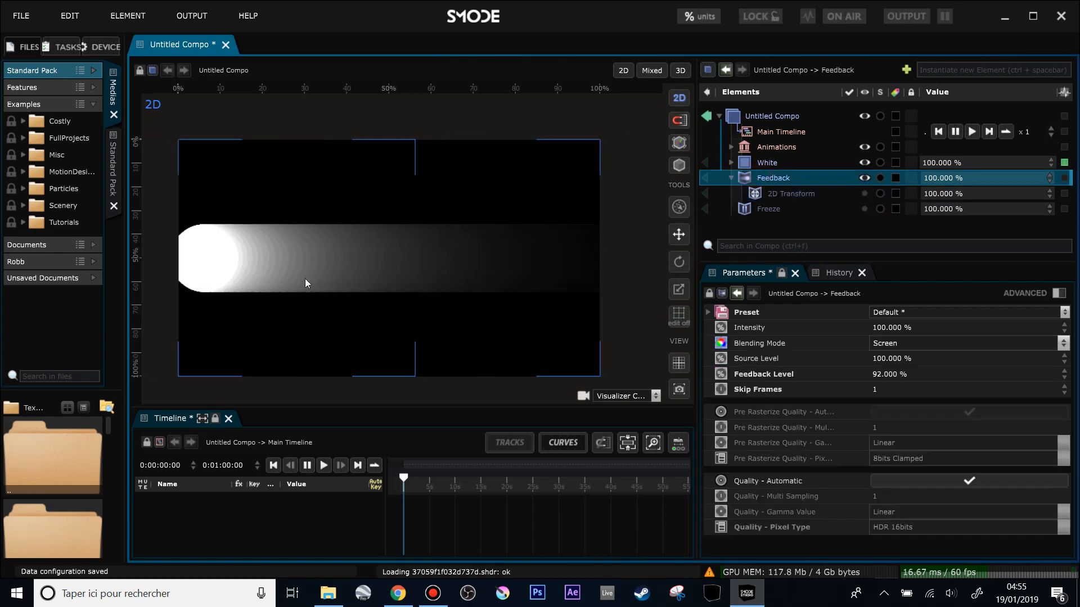
scroll(304, 278, up, 2)
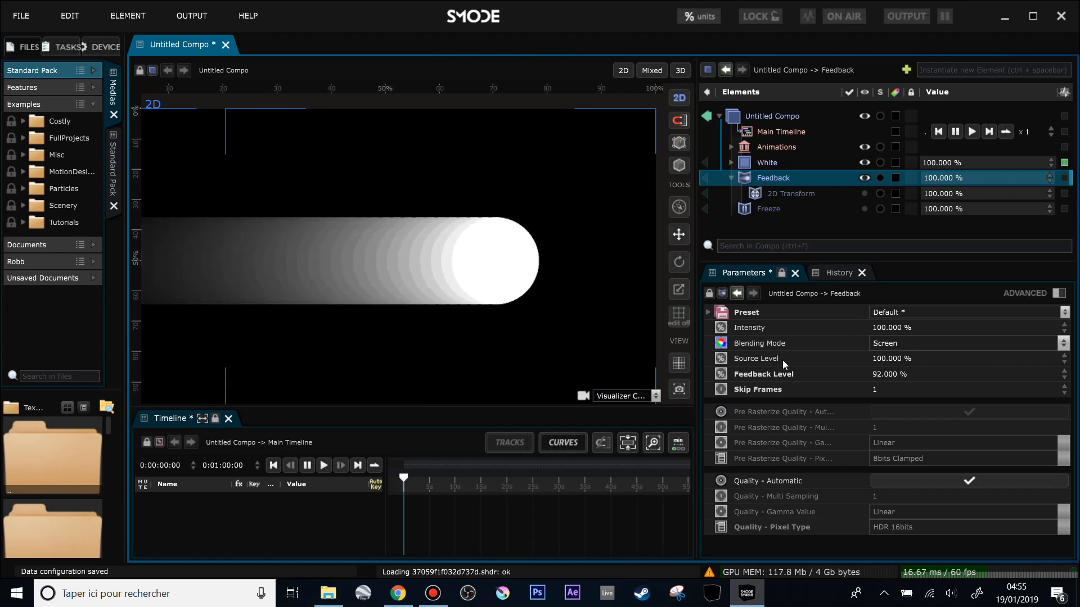
click(866, 193)
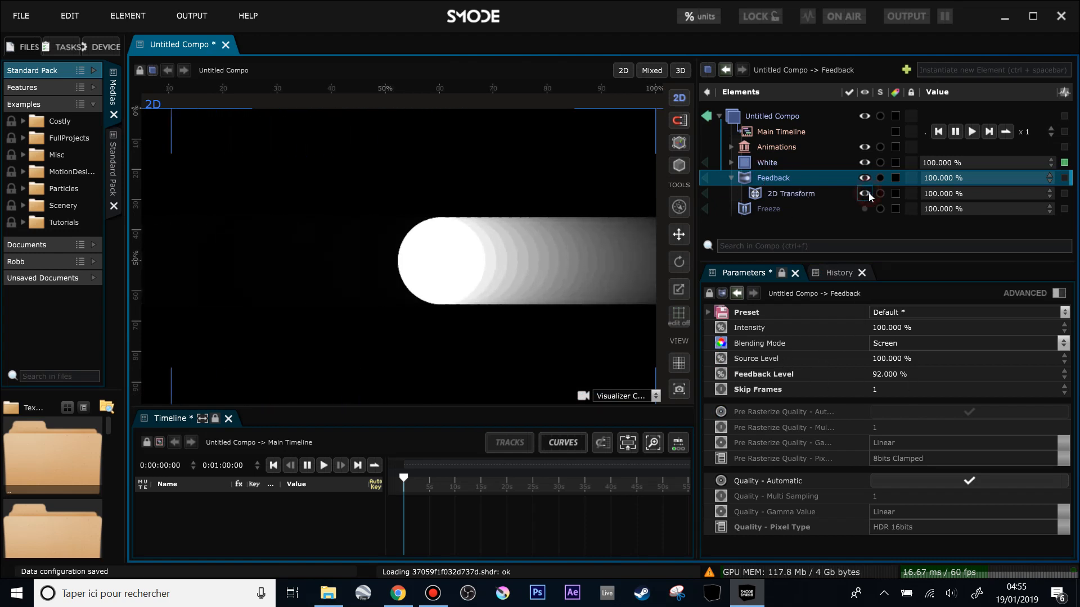
Set the 2D Transform's scale factor to 97 % on both axes and freeze the shrinking trail for a close look.
click(786, 195)
drag(1029, 414, 1028, 415)
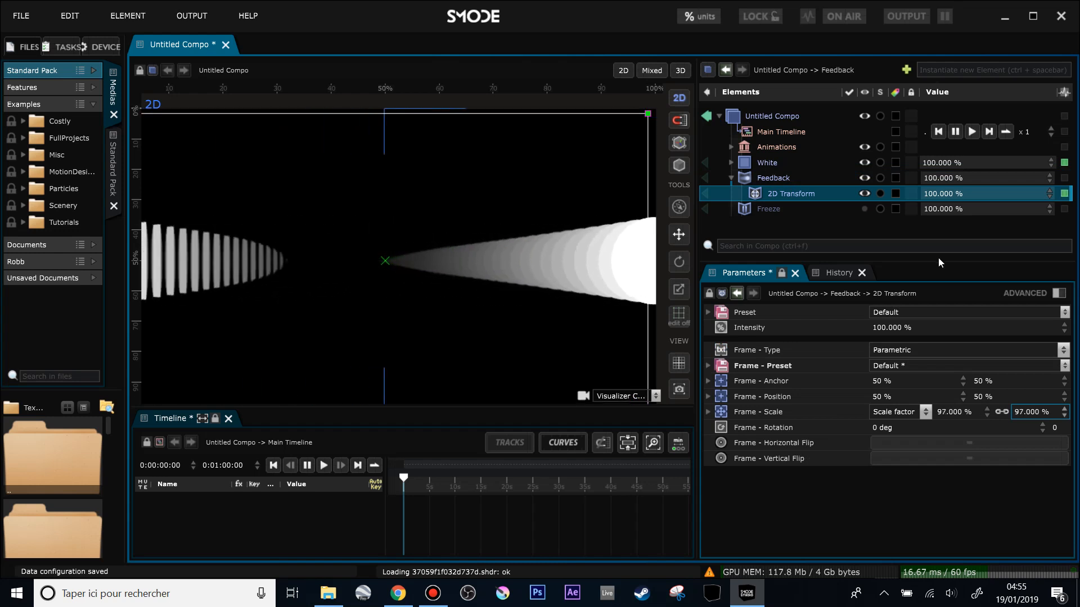
click(861, 207)
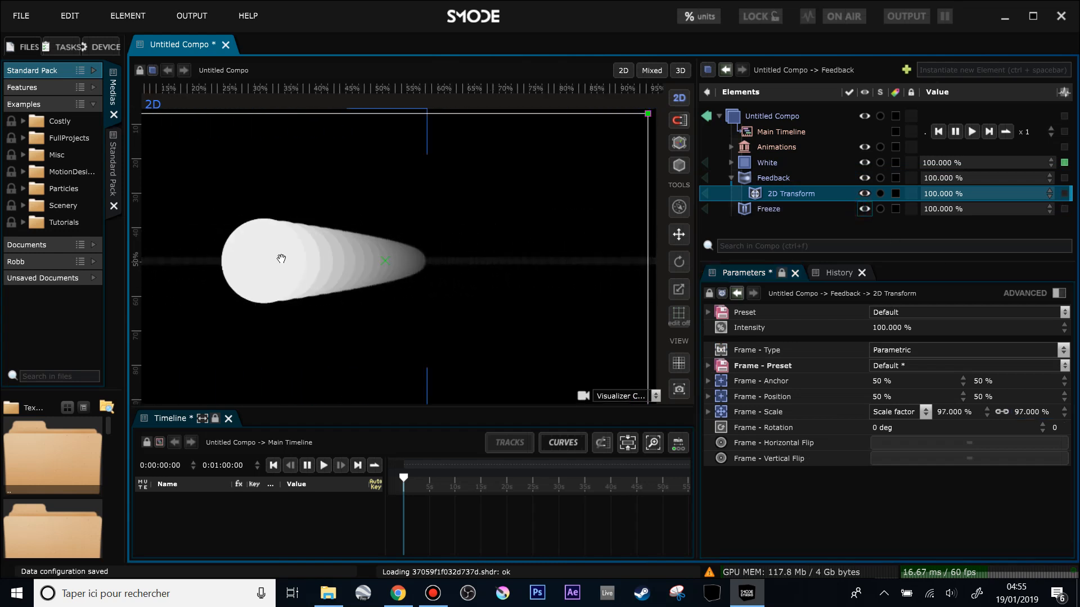
scroll(270, 250, up, 3)
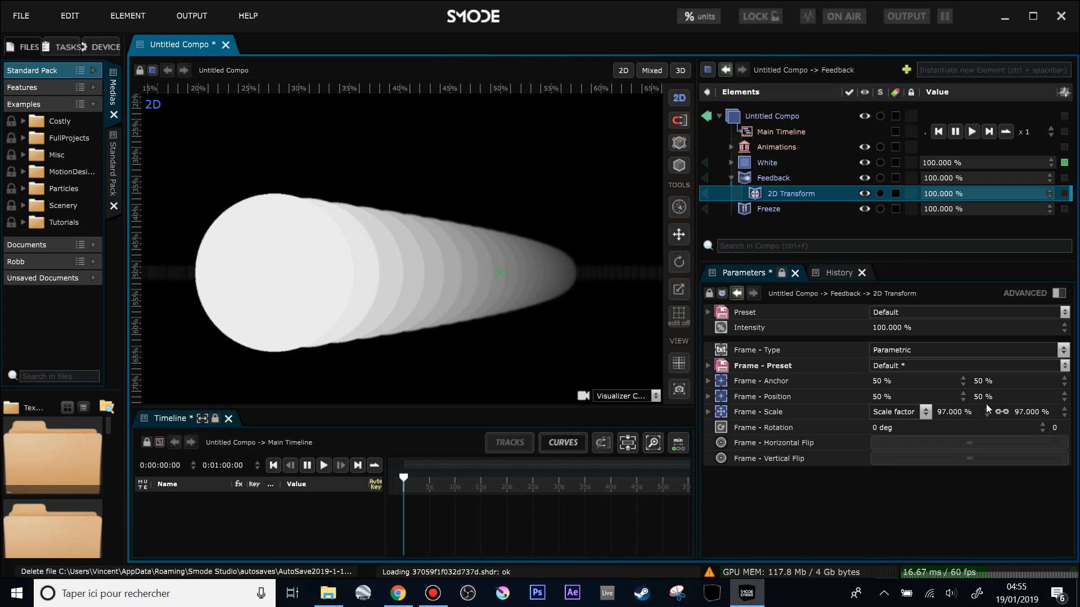
Disable Freeze, and set the 2D Transform's scale factor to 94 % and its vertical position to 44 %.
click(865, 211)
scroll(484, 282, down, 8)
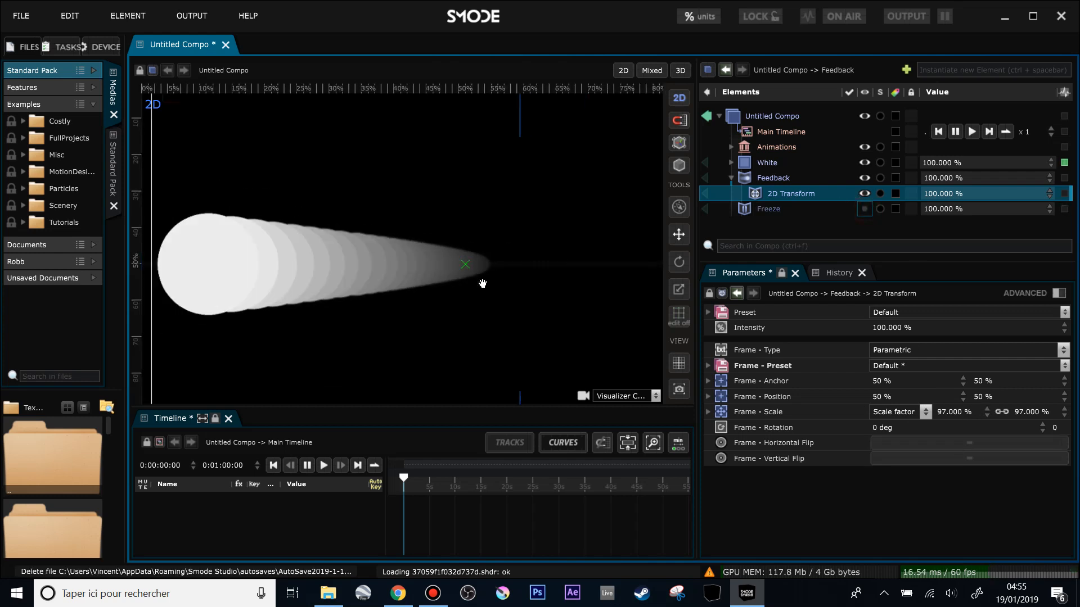
drag(554, 296, 531, 301)
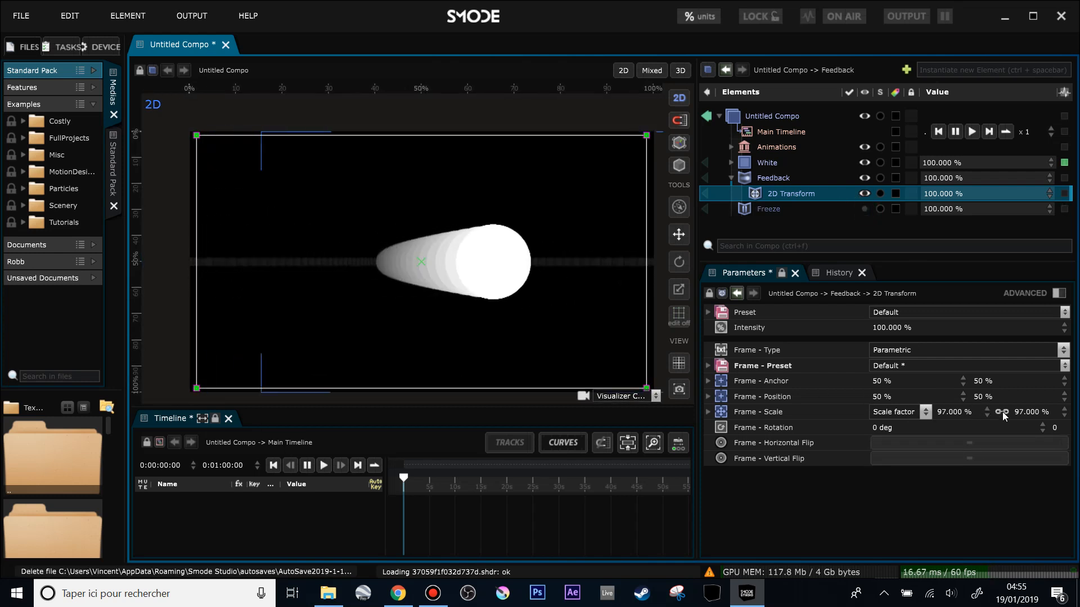
drag(1027, 412, 971, 397)
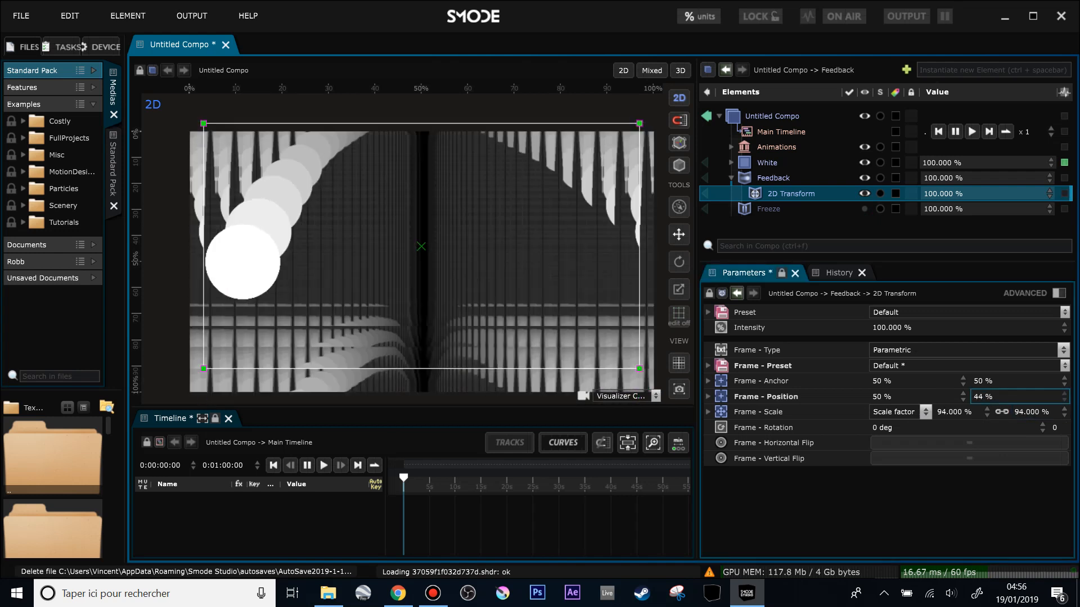
Set the Feedback modifier's Skip Frames to 0 and the 2D Transform's rotation to 4.6 deg.
click(786, 179)
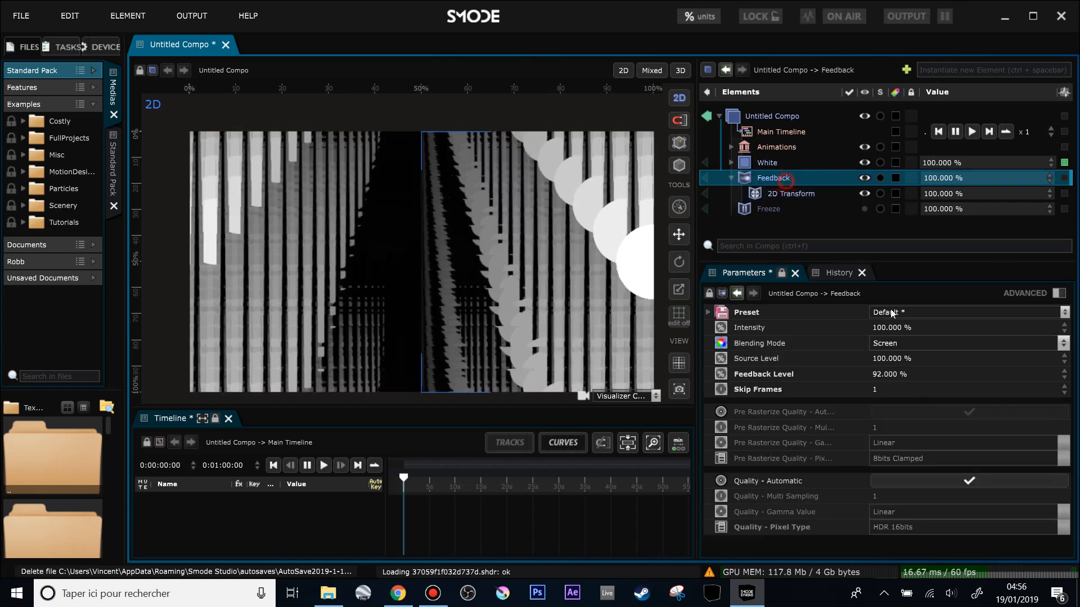
click(888, 390)
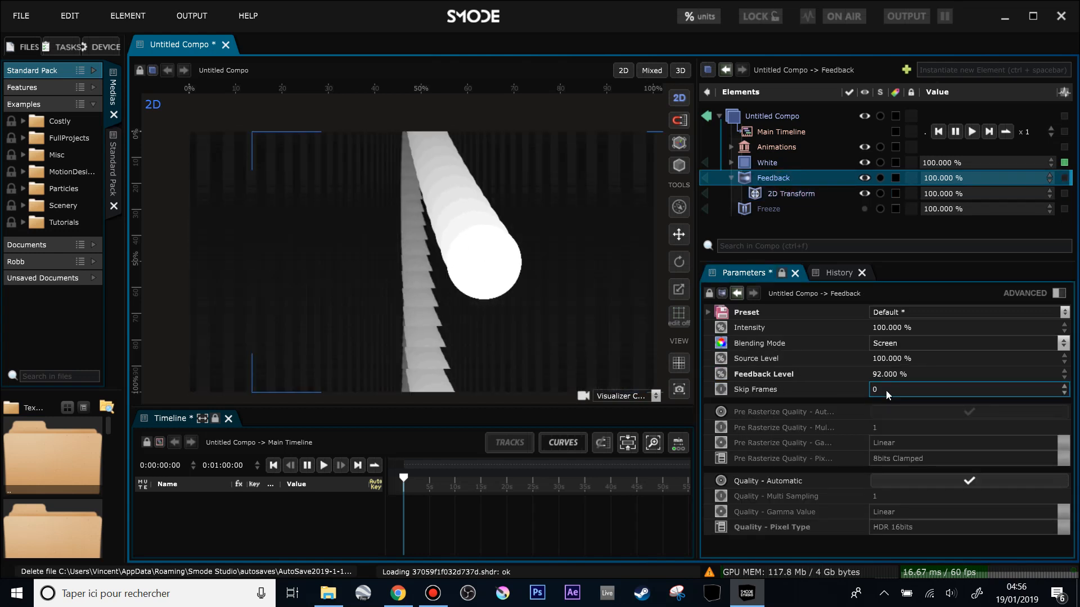
click(772, 195)
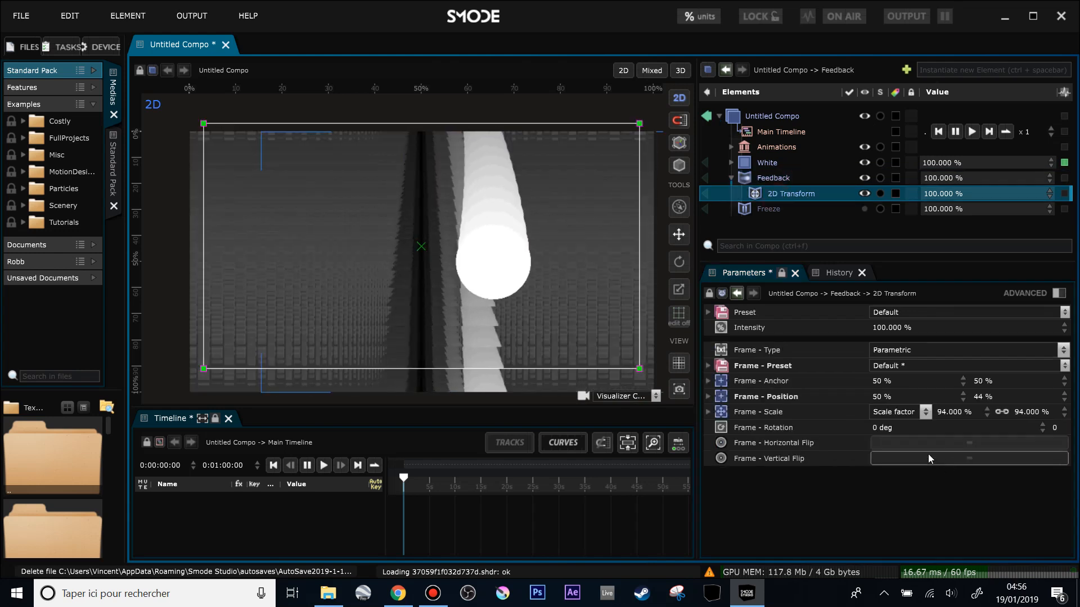
mouse_move(883, 427)
mouse_down()
mouse_move(917, 427)
mouse_move(895, 428)
mouse_up()
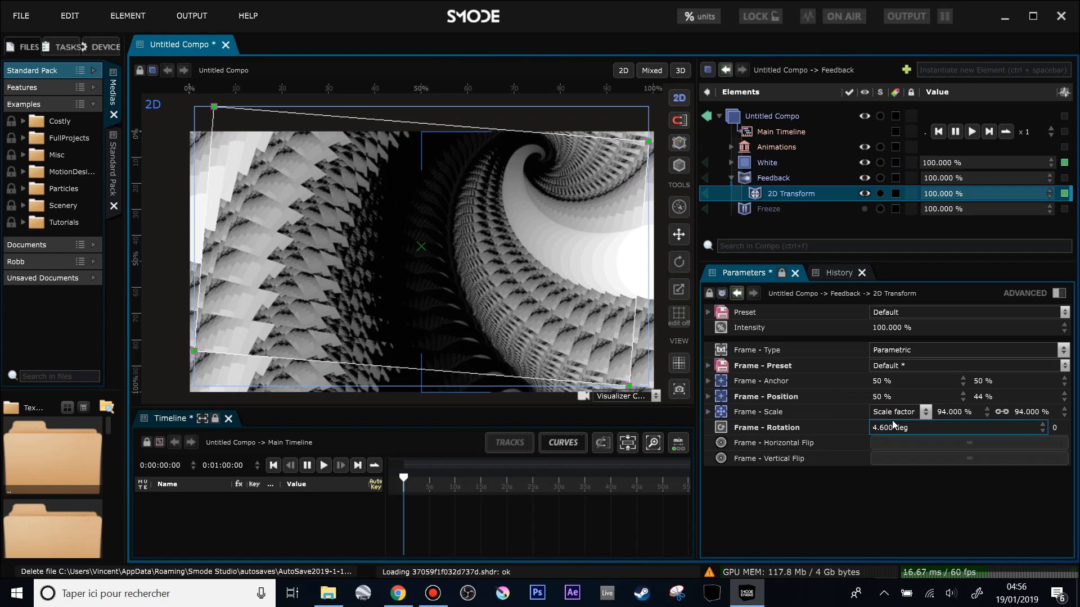
Try a vertical position of 39 % on the 2D Transform and undo the change.
click(771, 179)
right_click(772, 178)
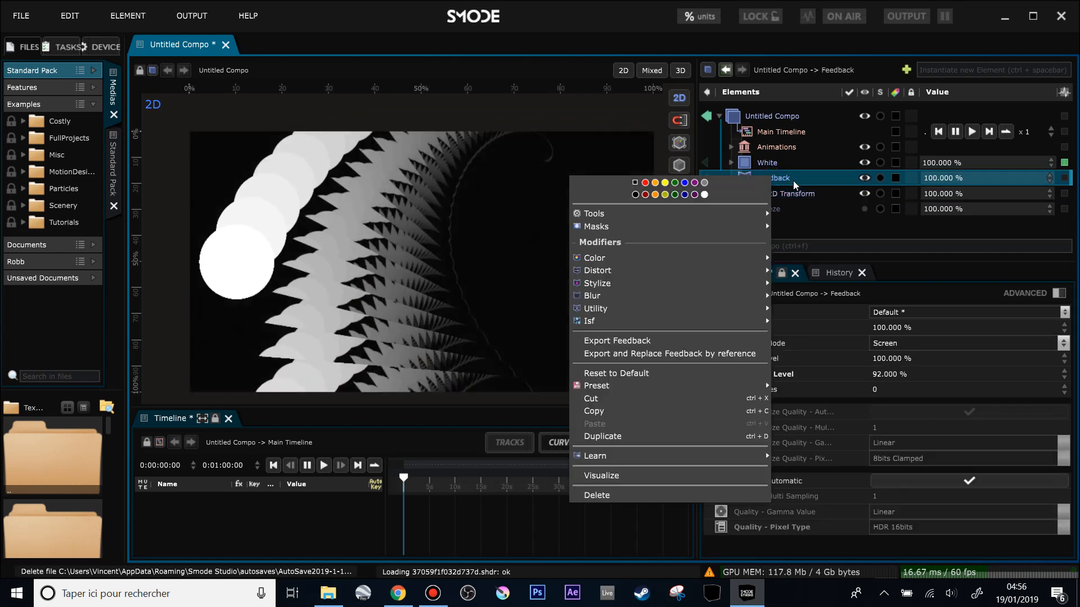
click(792, 194)
mouse_move(985, 397)
mouse_down()
mouse_move(1000, 397)
mouse_move(982, 397)
mouse_up()
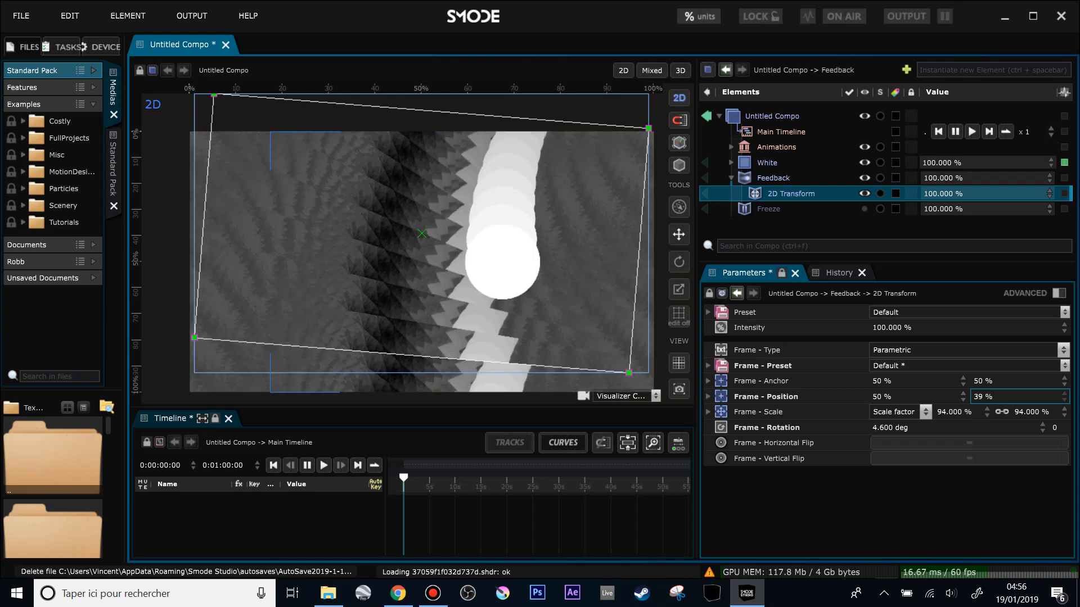
key(ctrl+z)
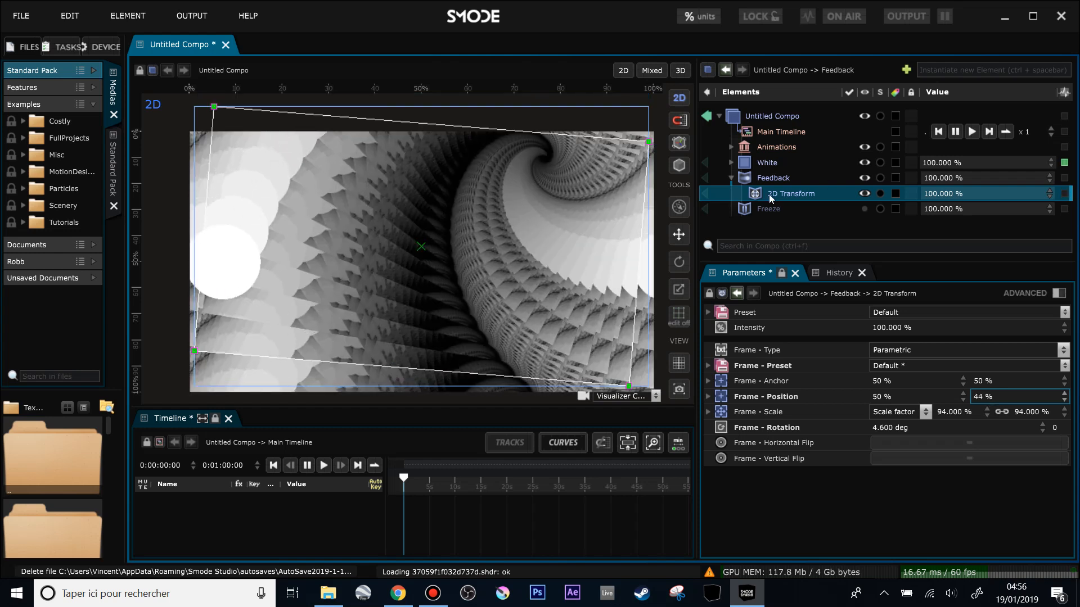
Add a Kaleidoscope distort modifier inside the Feedback modifier, below the 2D Transform.
click(770, 182)
right_click(769, 184)
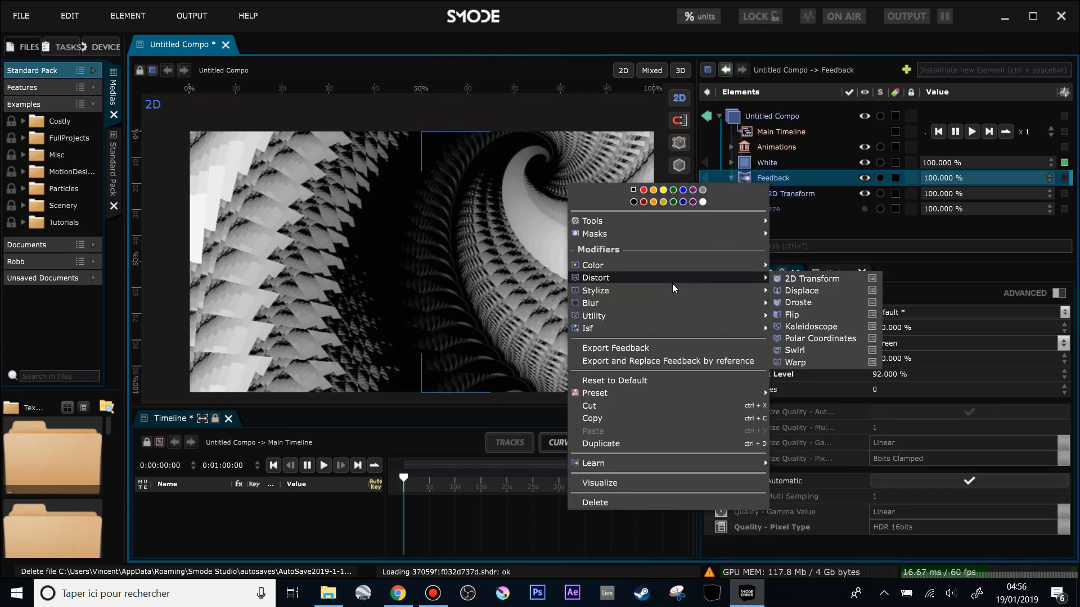
mouse_move(671, 295)
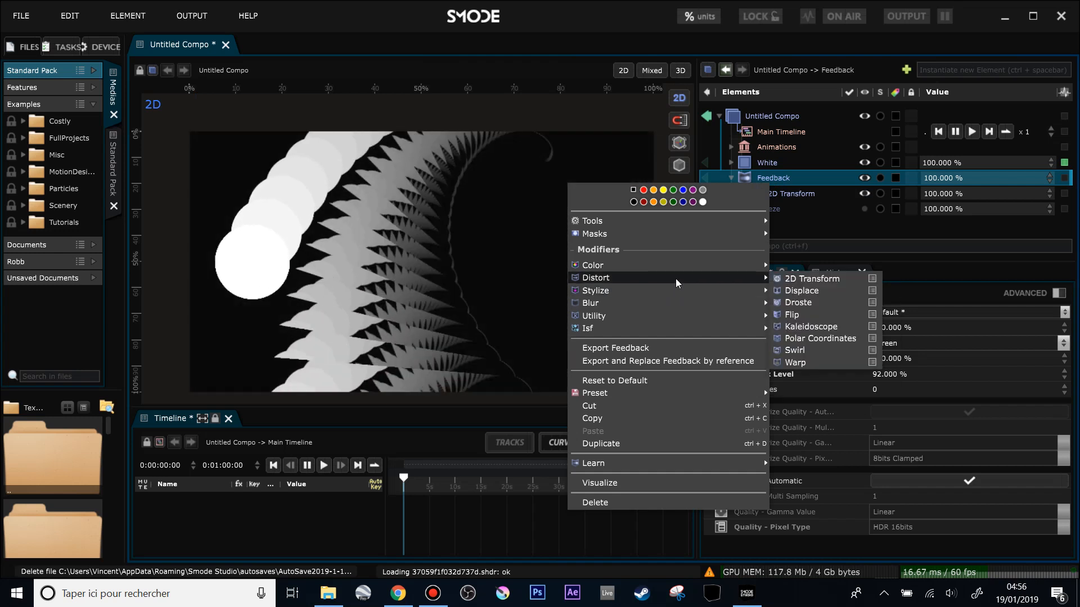
click(807, 327)
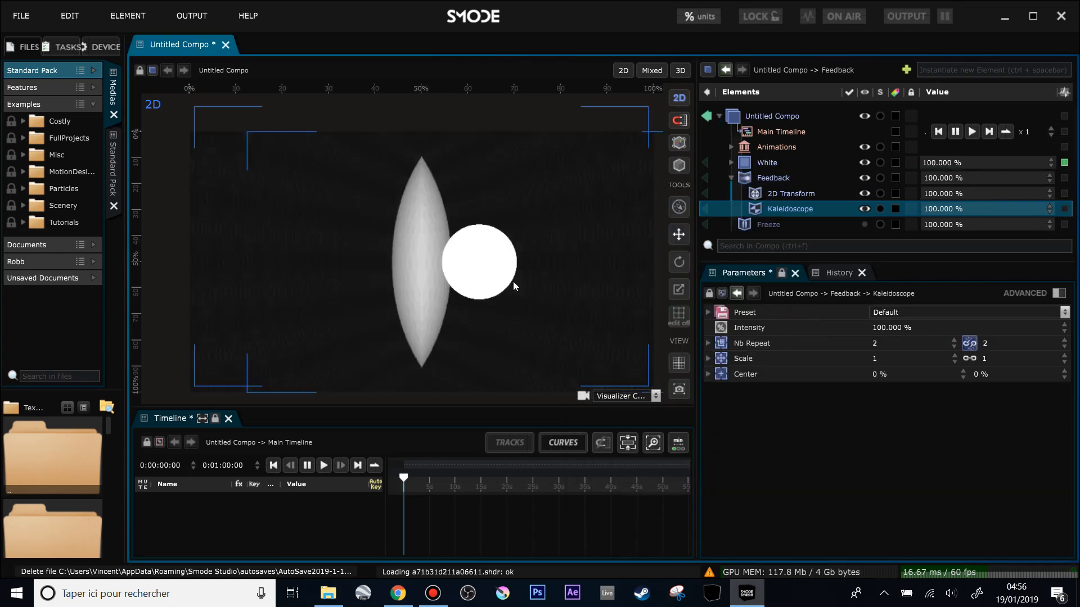
scroll(596, 314, up, 1)
scroll(597, 314, down, 1)
drag(606, 305, 552, 290)
scroll(552, 290, up, 2)
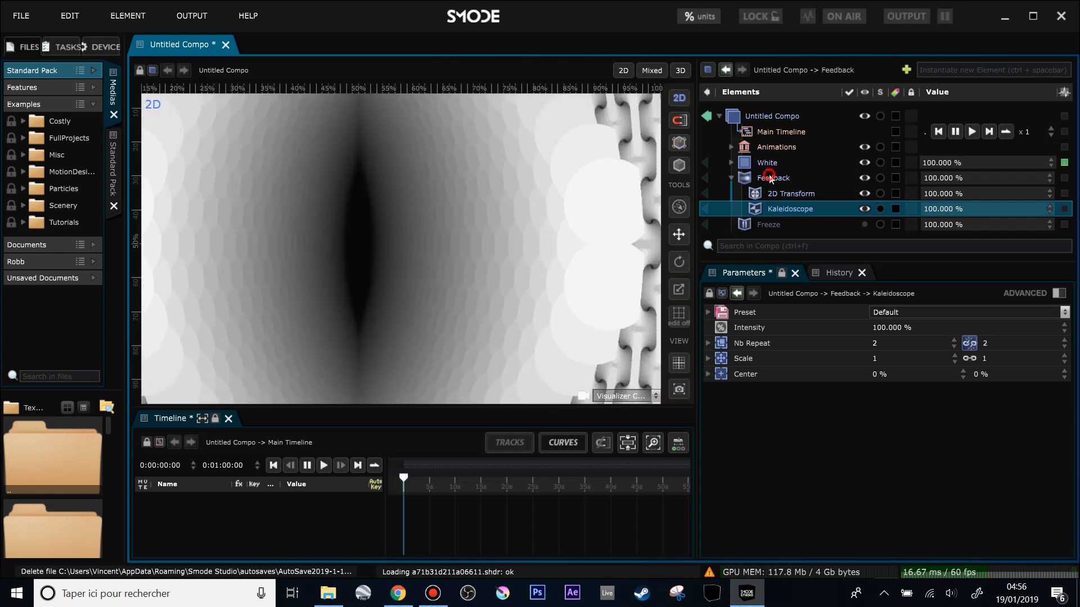
Set the Feedback modifier's feedback level to 95.6 % and the White layer's placement scale to 105 % on both axes.
click(772, 178)
drag(904, 377, 905, 357)
click(738, 161)
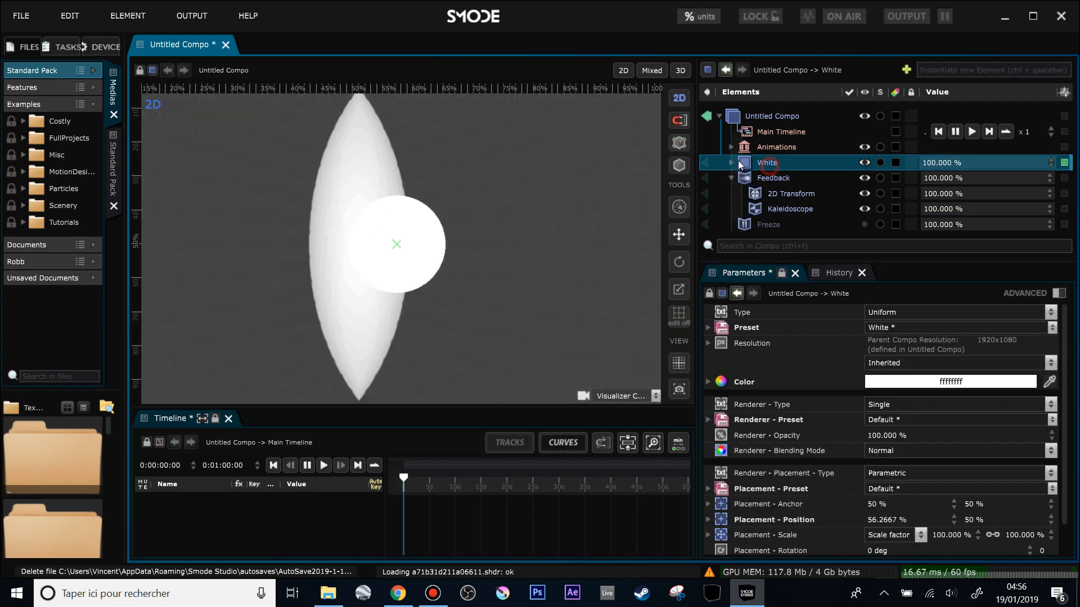
scroll(1001, 500, down, 2)
mouse_move(1022, 500)
mouse_down()
mouse_move(1023, 488)
mouse_move(1023, 510)
mouse_up()
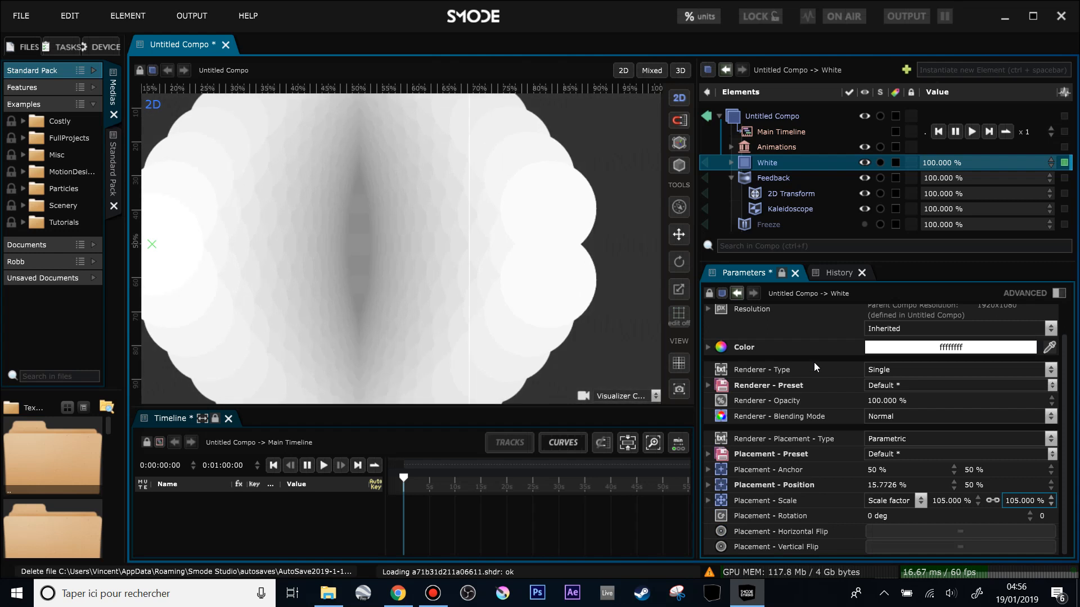
Add an Exposure color modifier inside Feedback, with gamma set to 0.9315 on all channels and exposure to 0.0104.
click(776, 180)
right_click(777, 180)
mouse_move(703, 265)
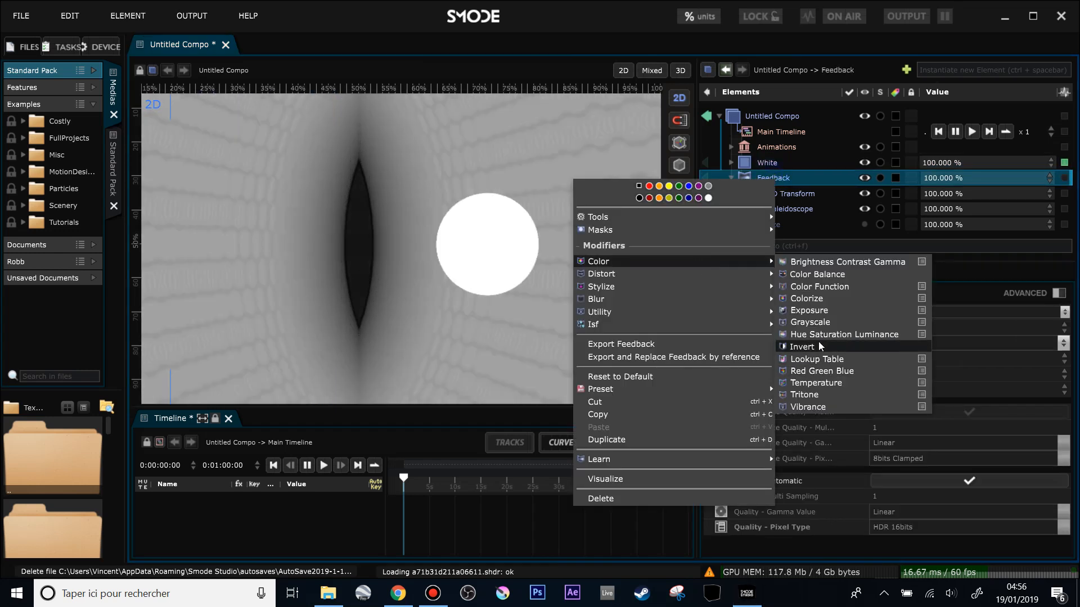
click(816, 317)
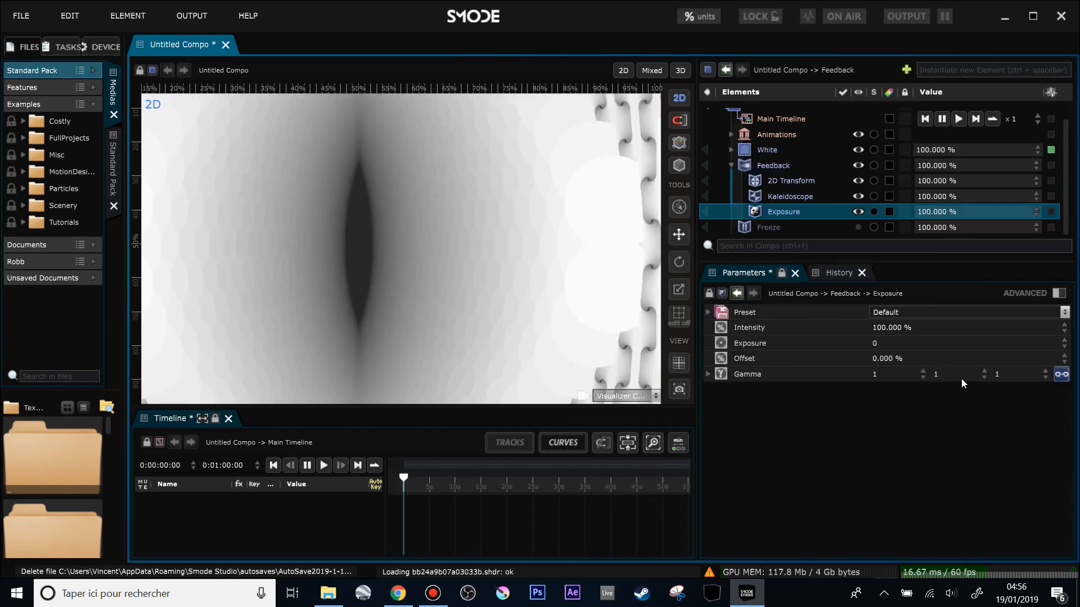
drag(947, 376, 943, 388)
drag(878, 344, 878, 343)
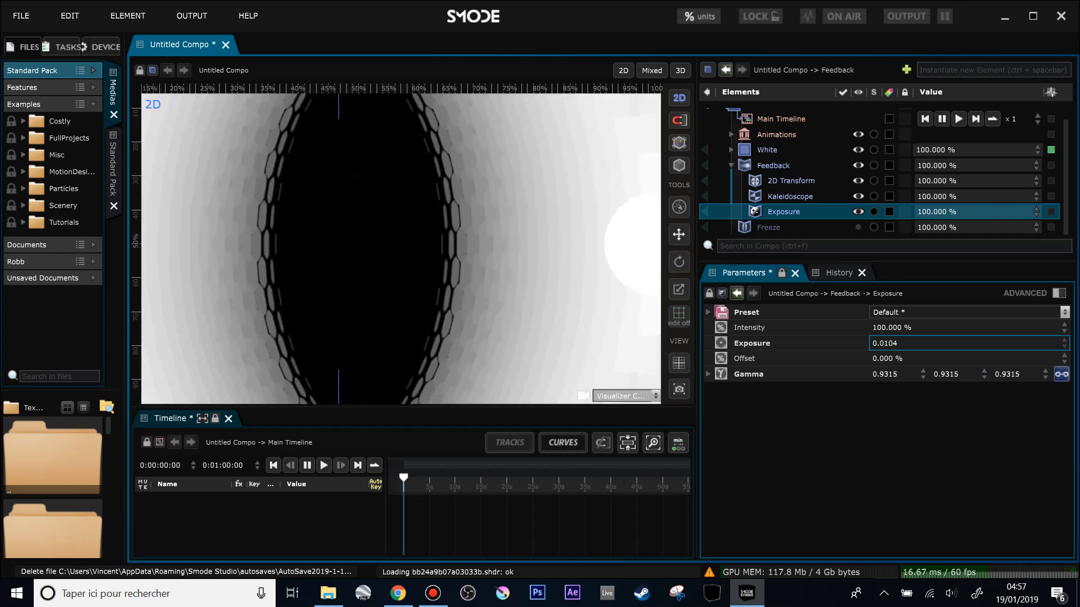
scroll(519, 261, down, 1)
drag(574, 297, 532, 269)
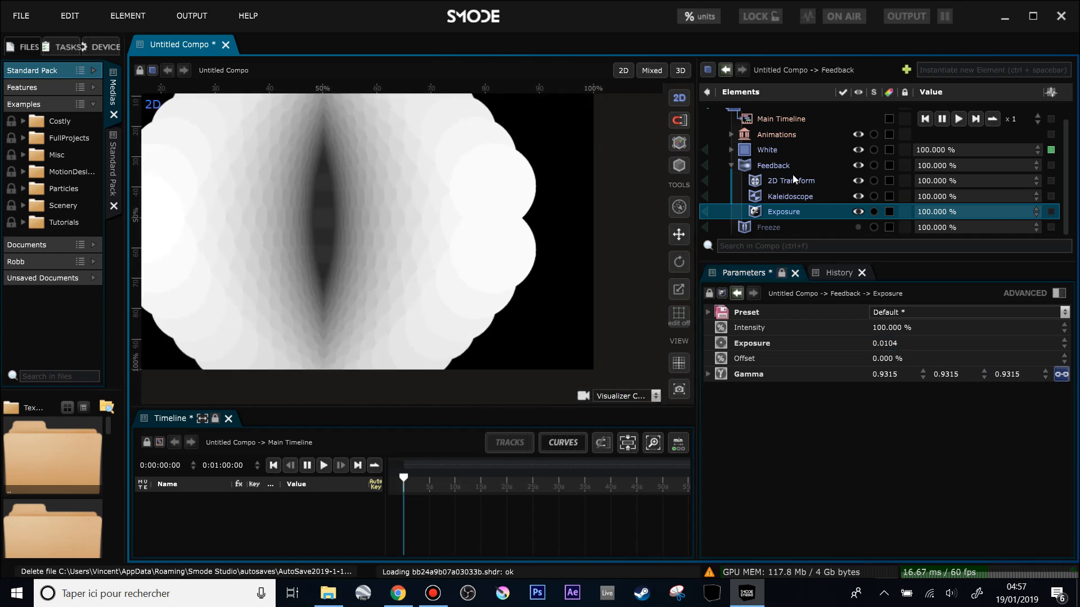
Try a Gaussian Blur with a 7.5 px radius between Kaleidoscope and Exposure inside Feedback, and delete it.
right_click(775, 167)
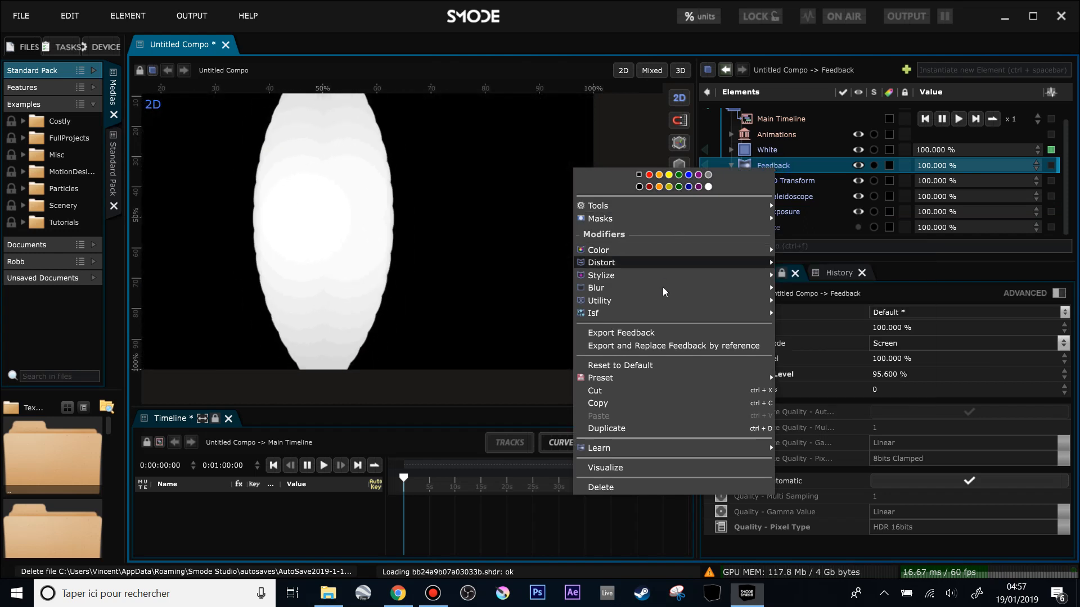
mouse_move(659, 287)
click(795, 305)
drag(750, 198, 805, 219)
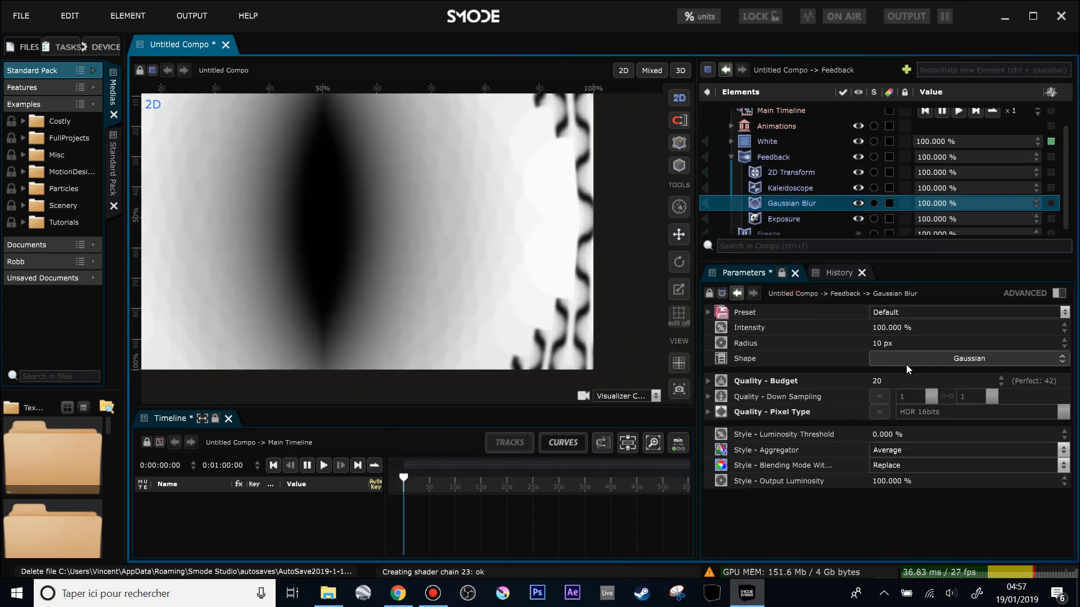
drag(882, 344, 881, 347)
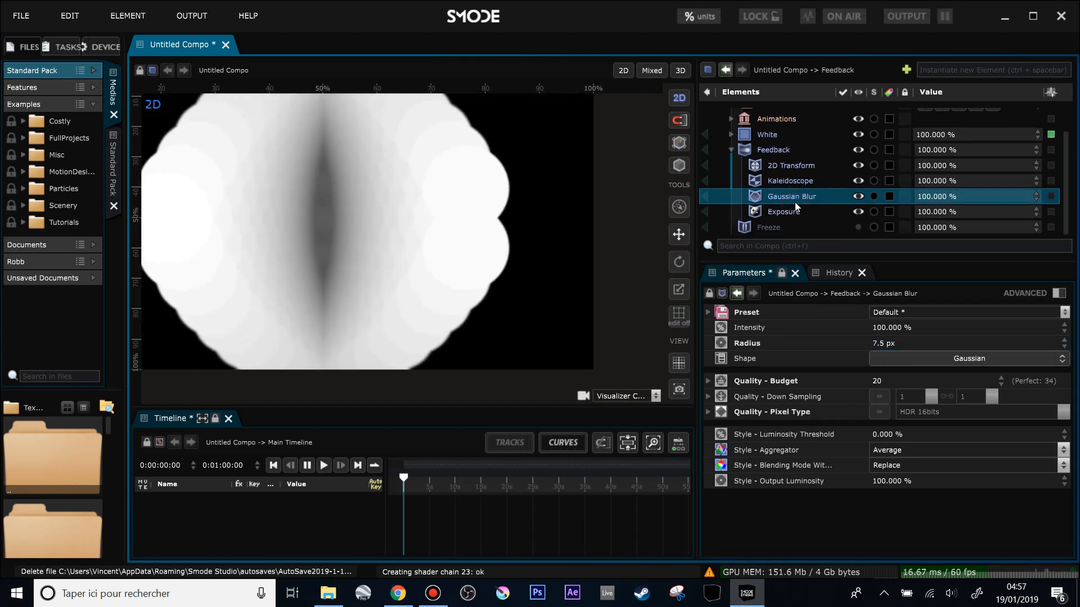
key(Delete)
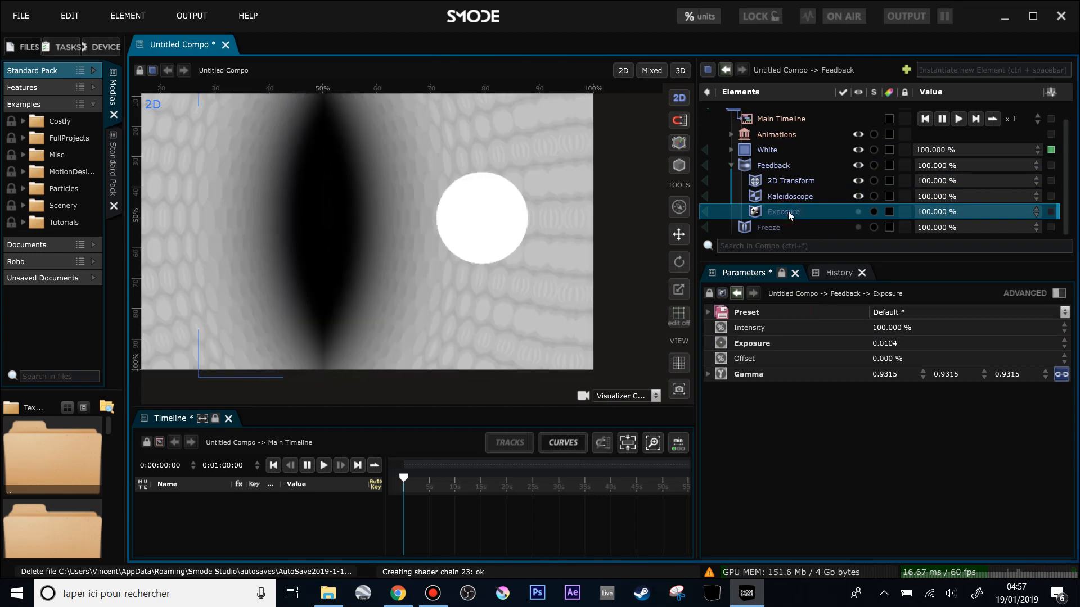
Freeze the composition briefly to examine the kaleidoscope trail up close, and collapse the Feedback modifier's nested elements.
click(859, 227)
scroll(551, 292, up, 5)
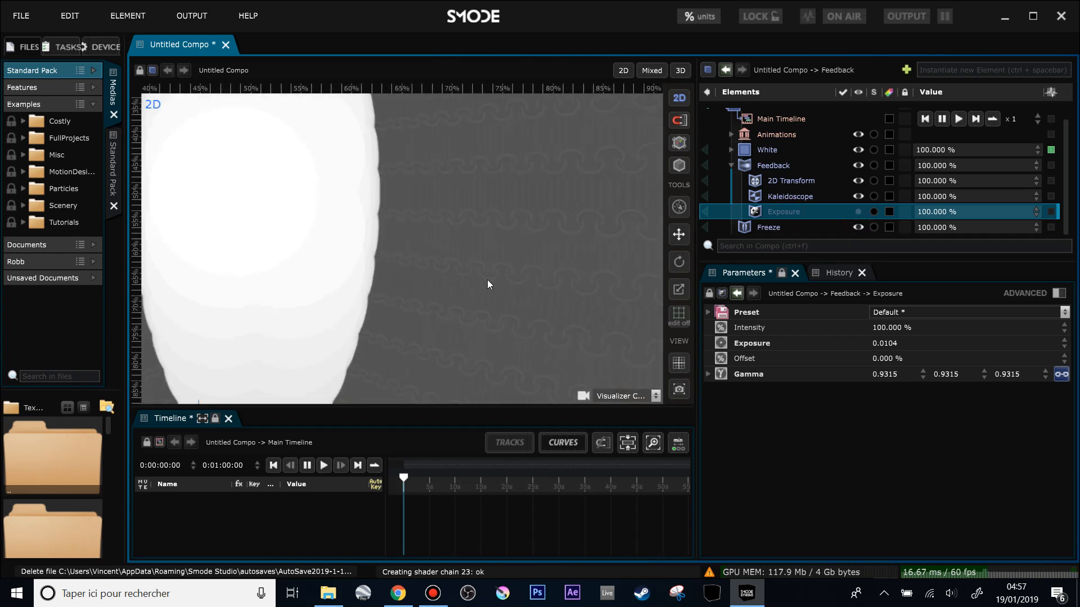
scroll(438, 234, down, 5)
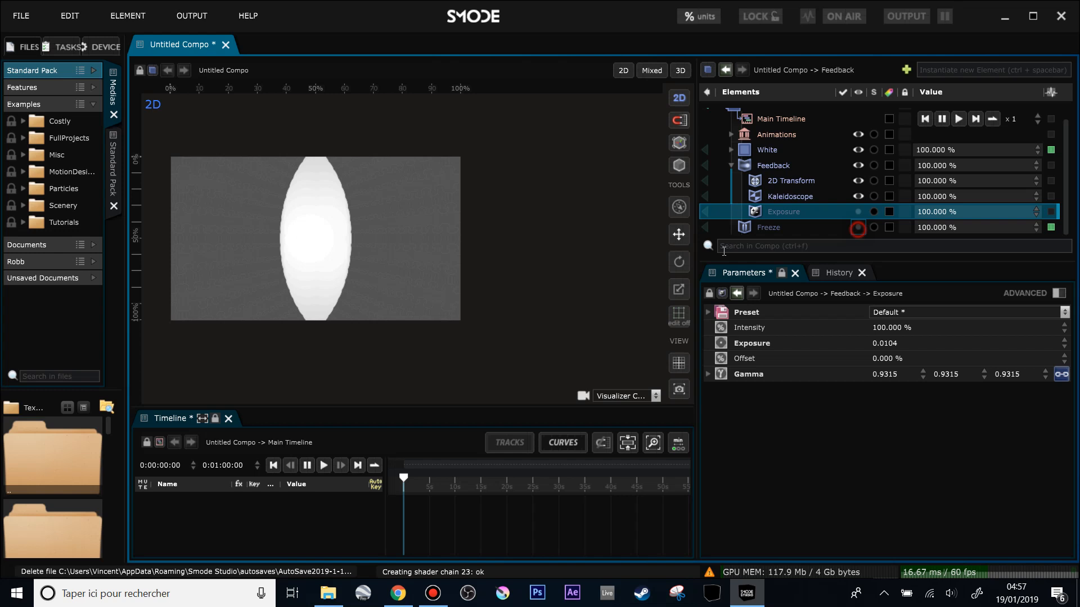
scroll(318, 279, up, 3)
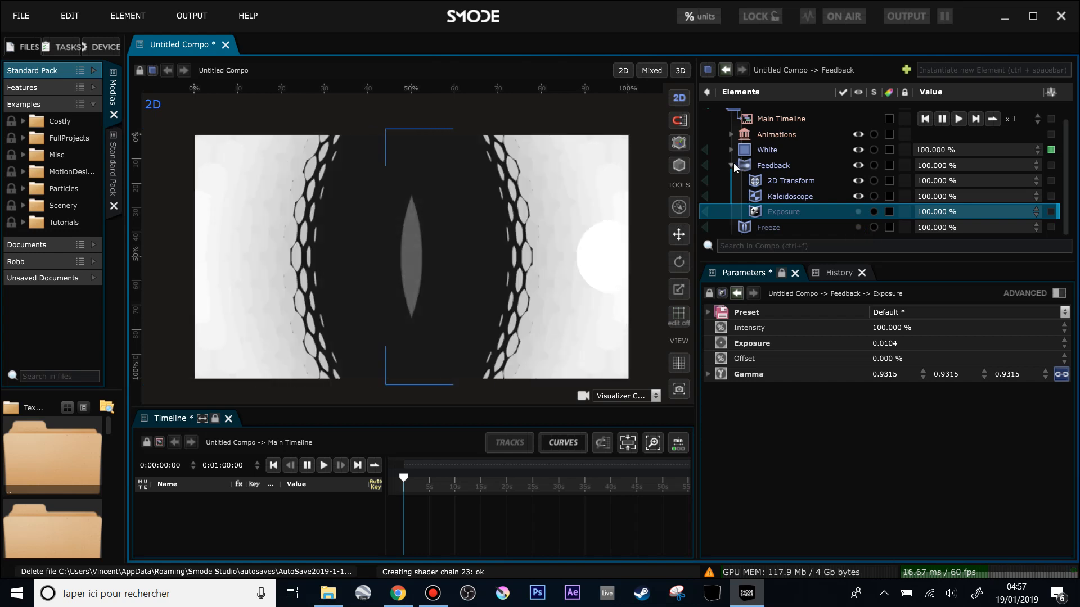
click(732, 165)
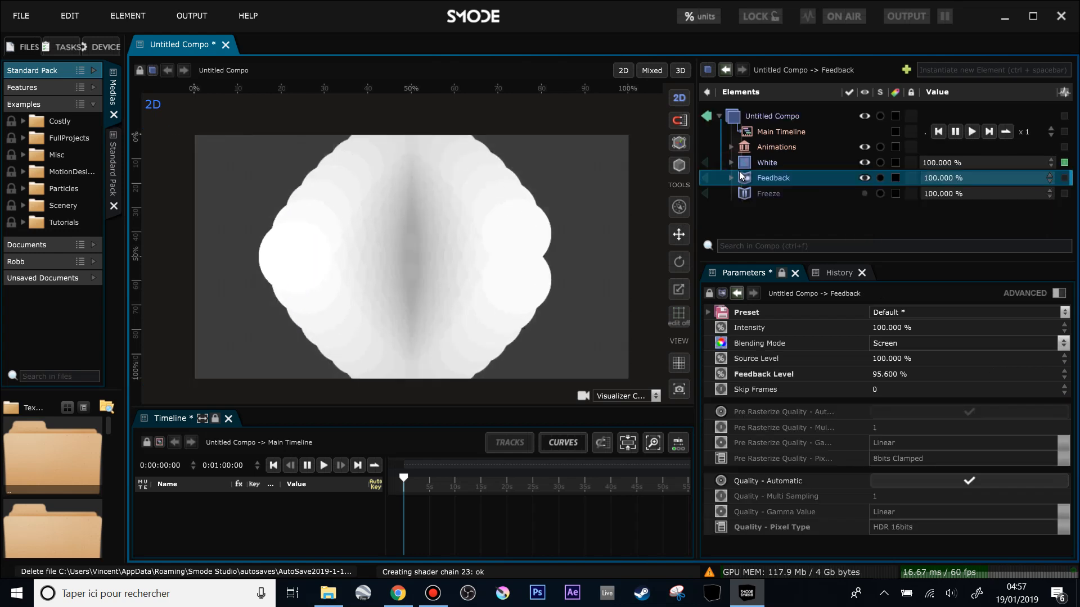